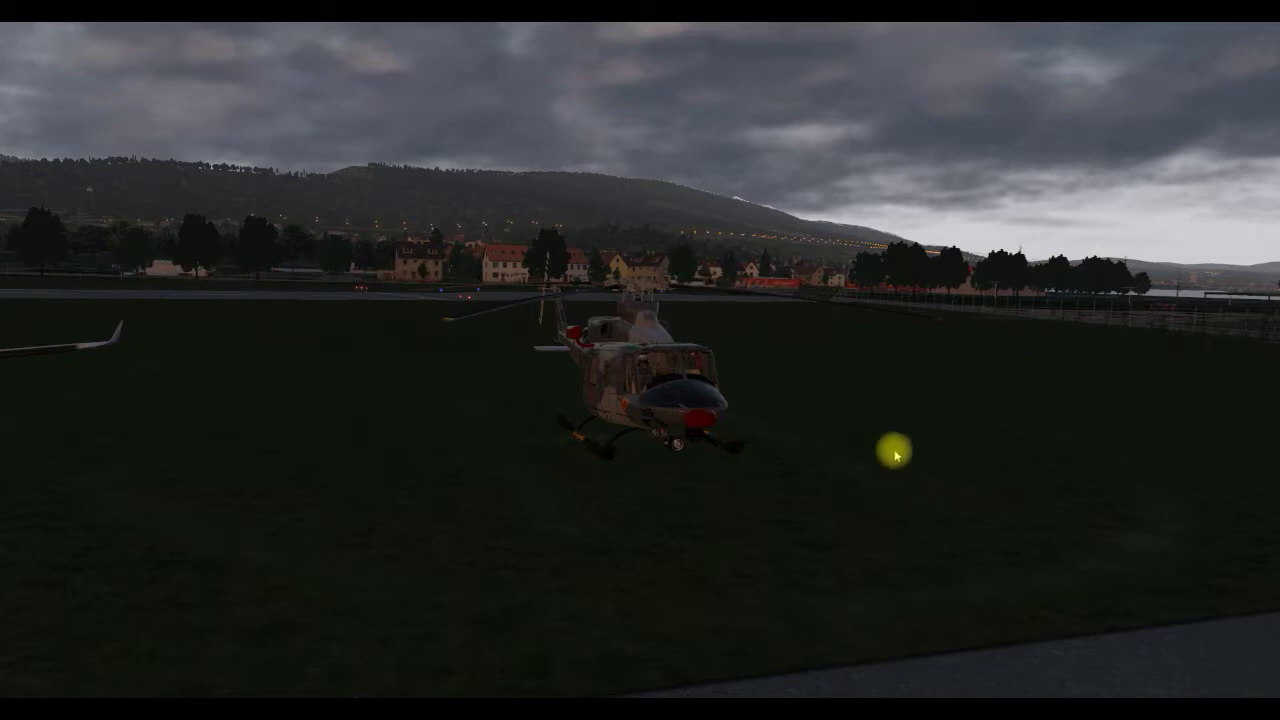
- Open the XPRealistic Pro window from the FlyWithLua Macros plugin menu
left_click(787, 491)
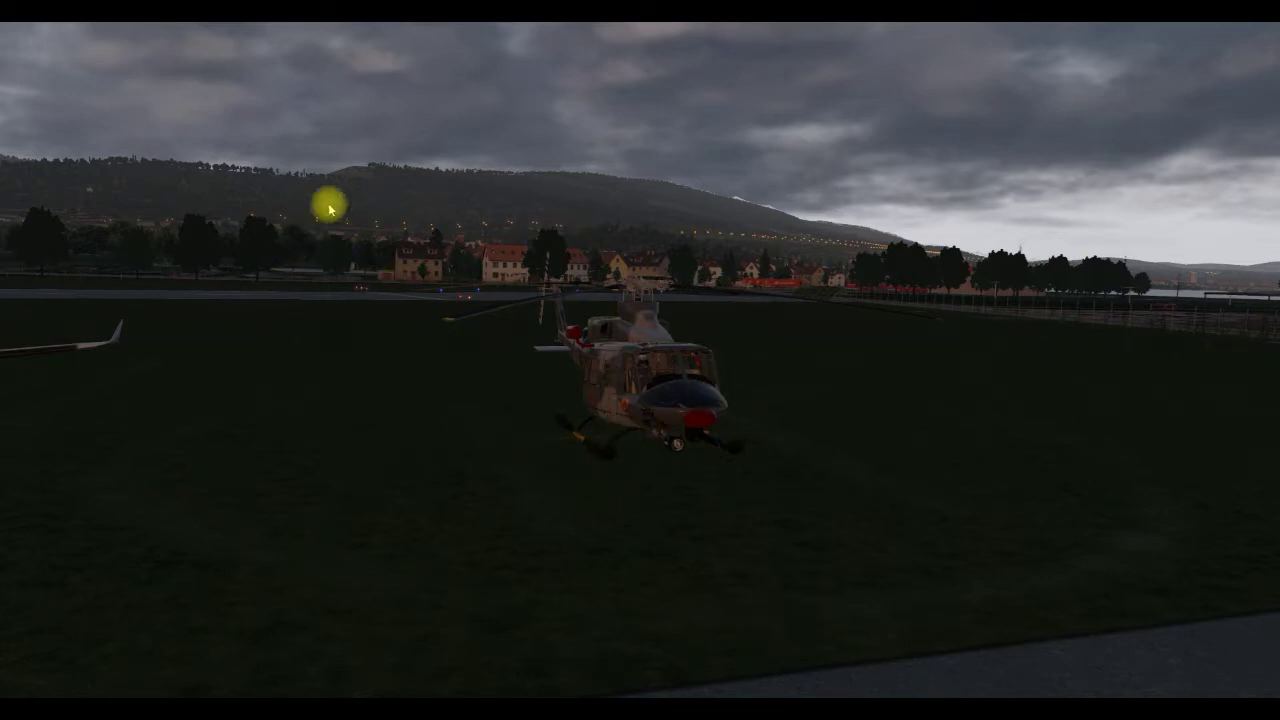
left_click(178, 31)
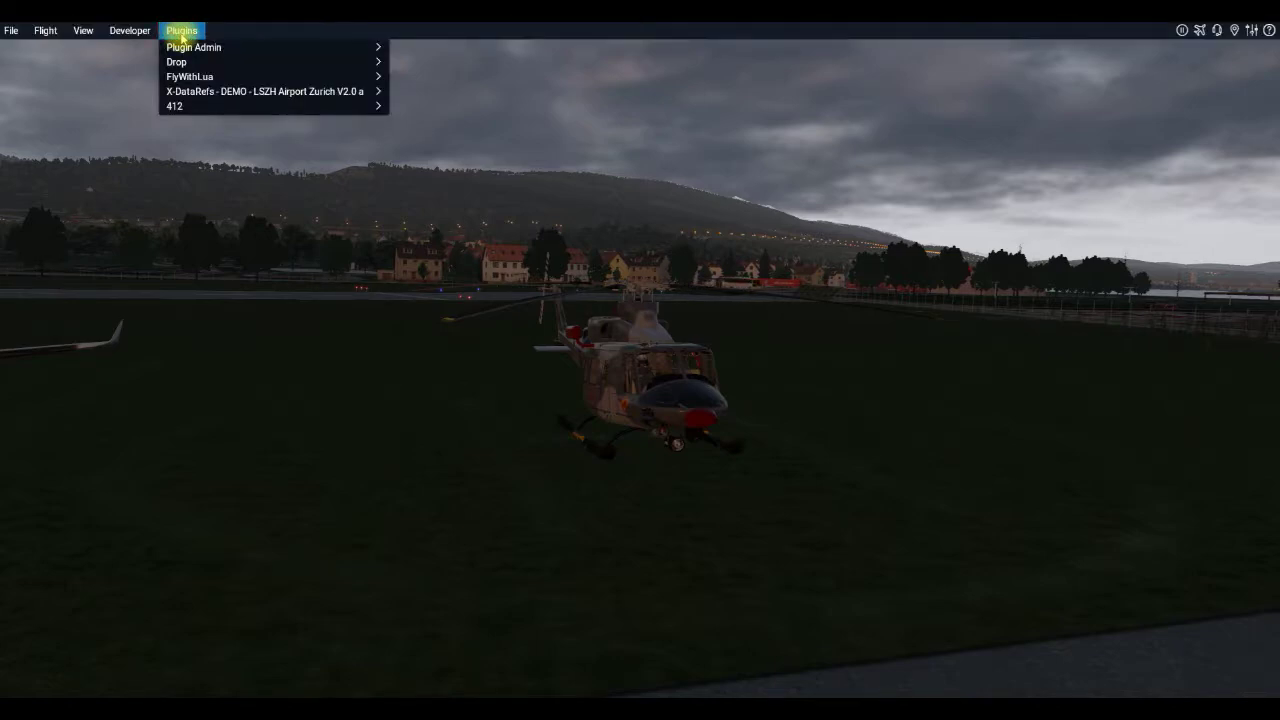
mouse_move(168, 78)
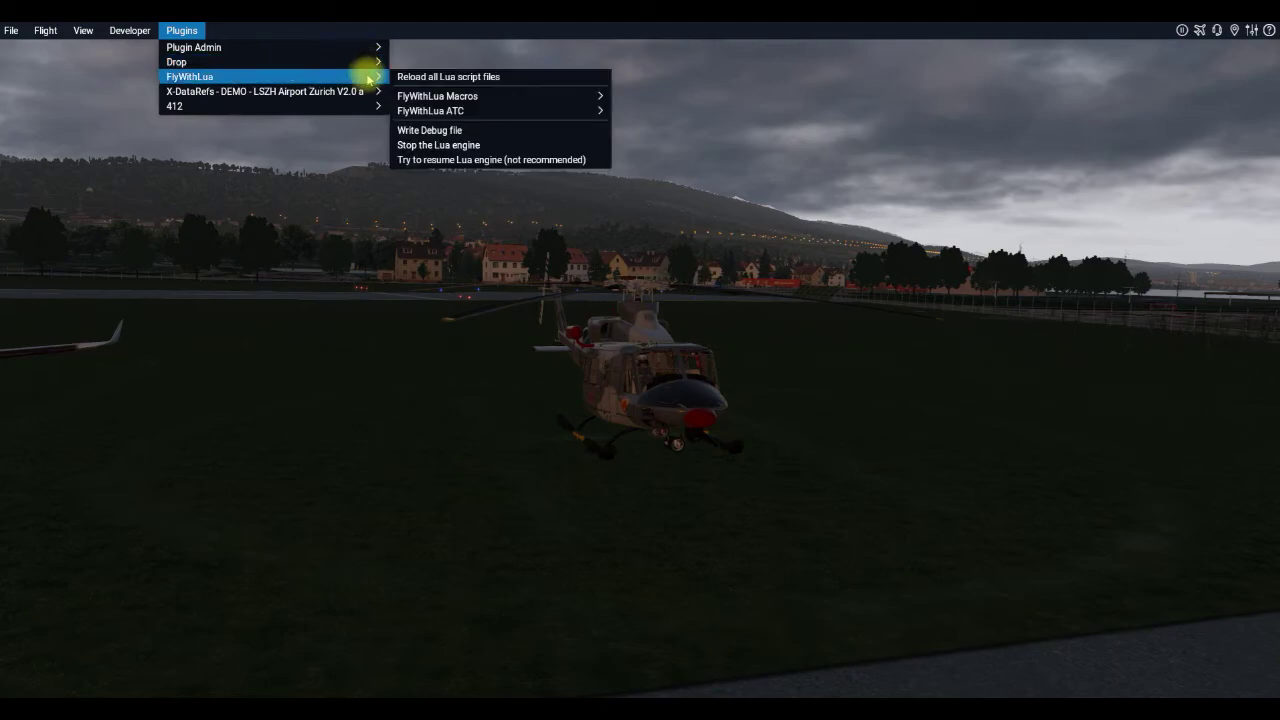
mouse_move(566, 101)
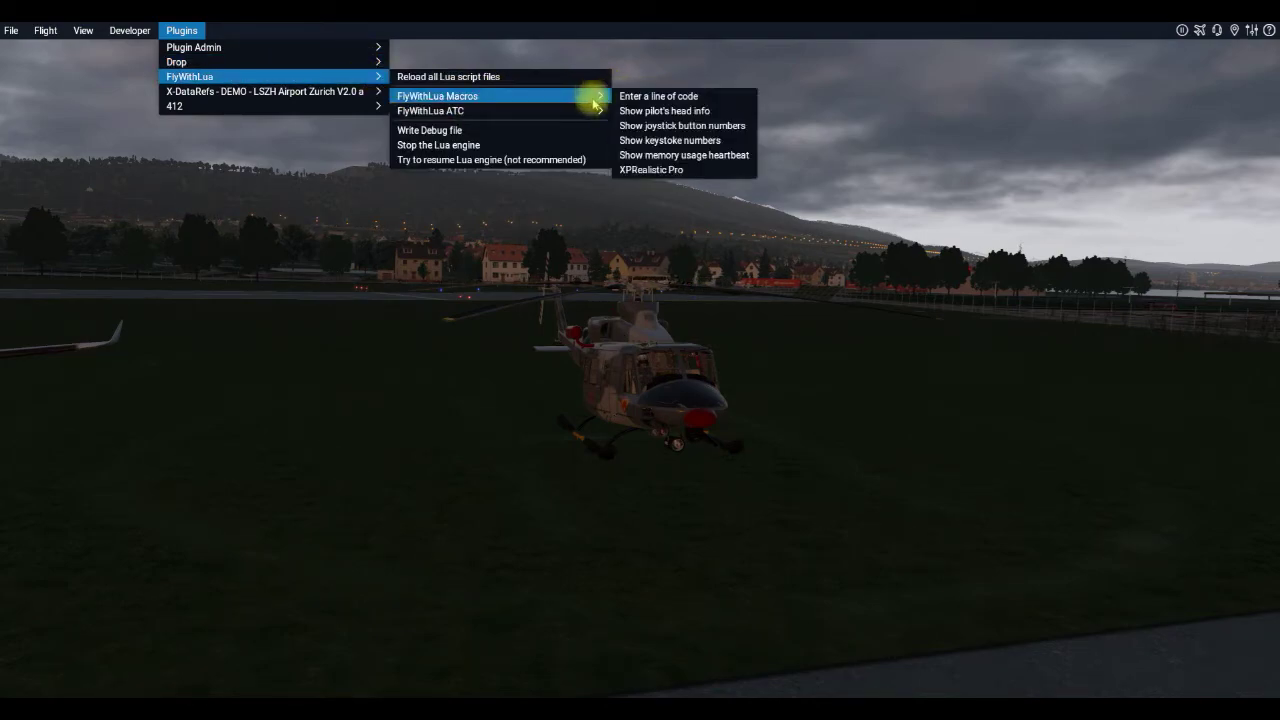
left_click(659, 178)
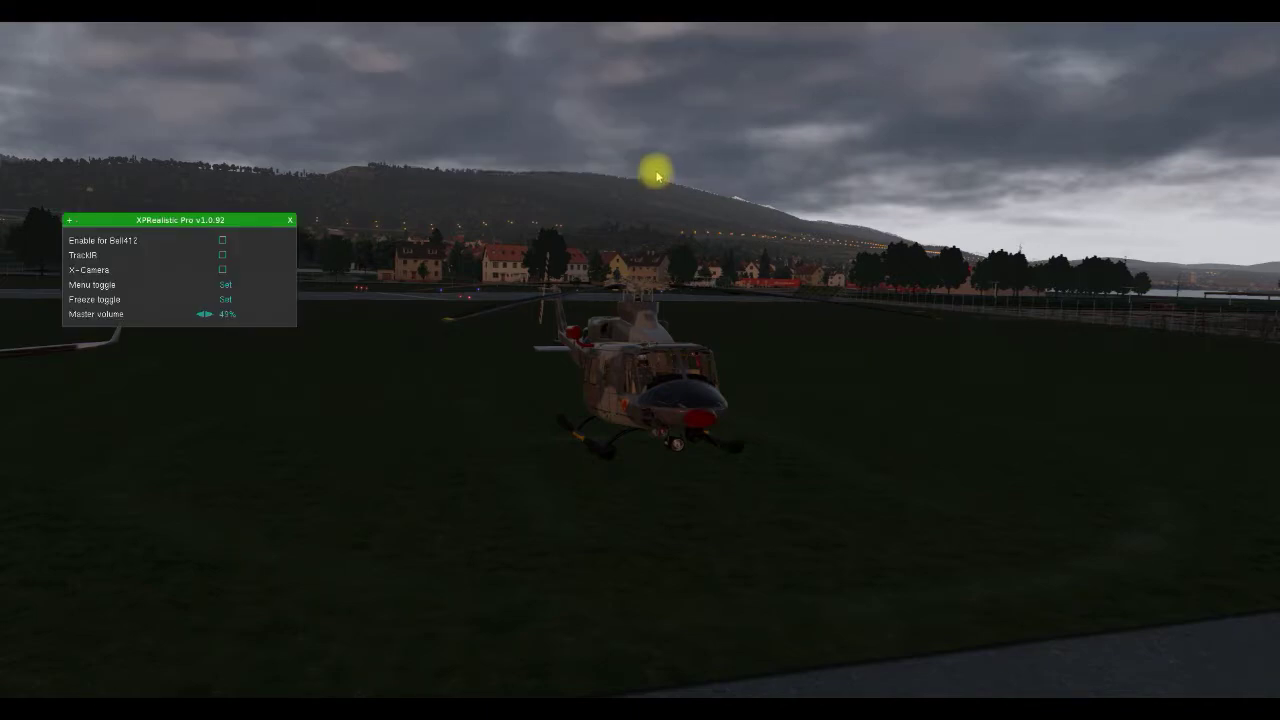
- Centre the XPRealistic Pro window, enable it for the Bell412, and select the Bell412 profile
left_click_drag(201, 225, 427, 300)
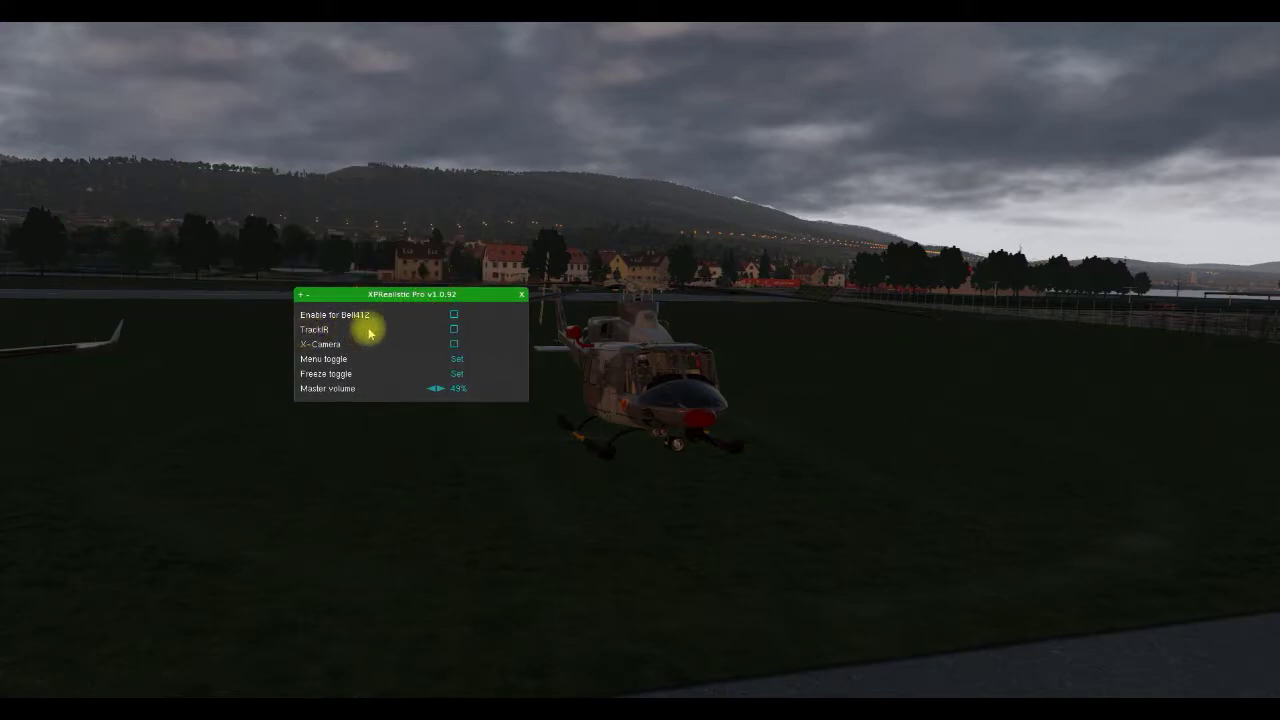
left_click(454, 315)
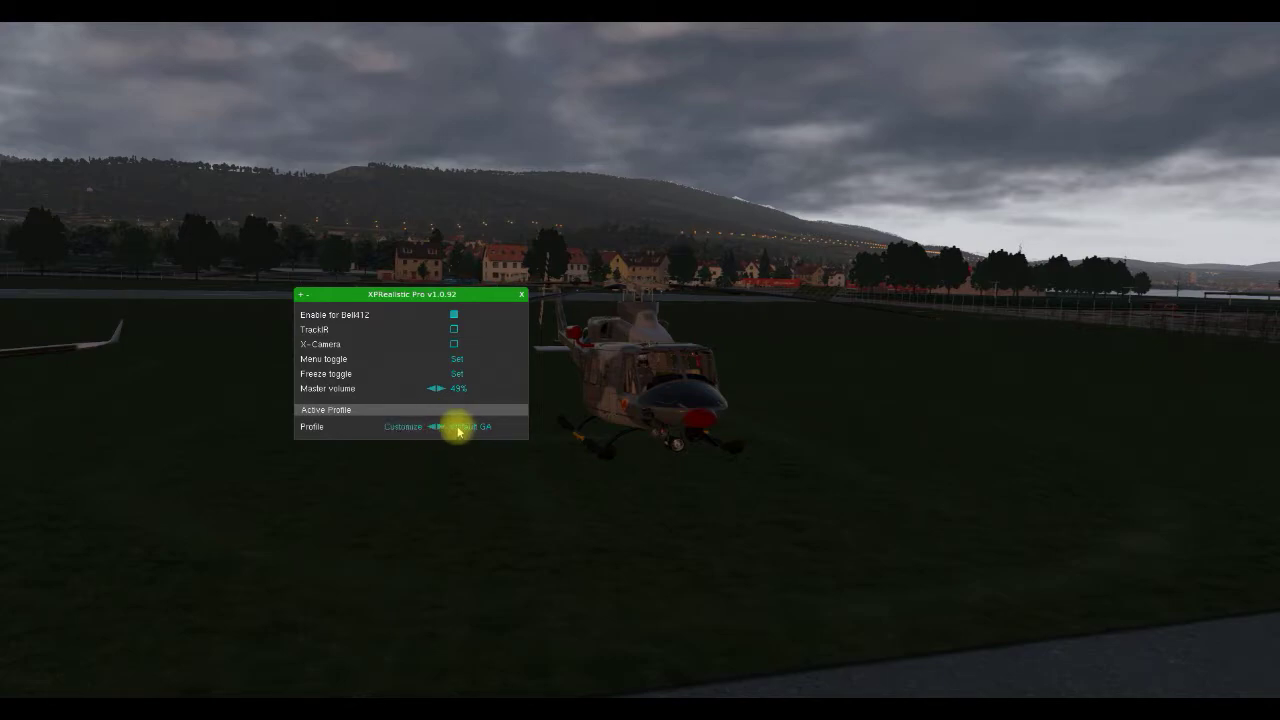
left_click(403, 427)
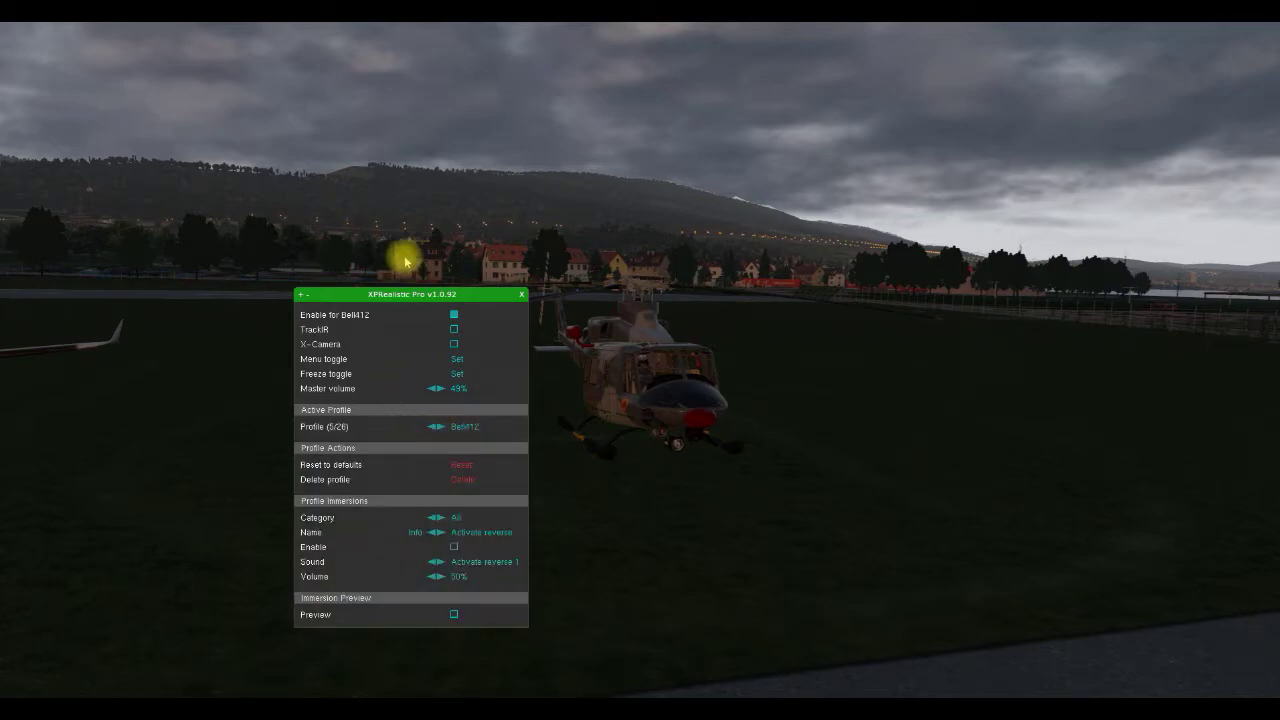
- Raise the plugin window and lower the Airframe wind (Wind 5) volume to 20%
left_click_drag(418, 295, 425, 190)
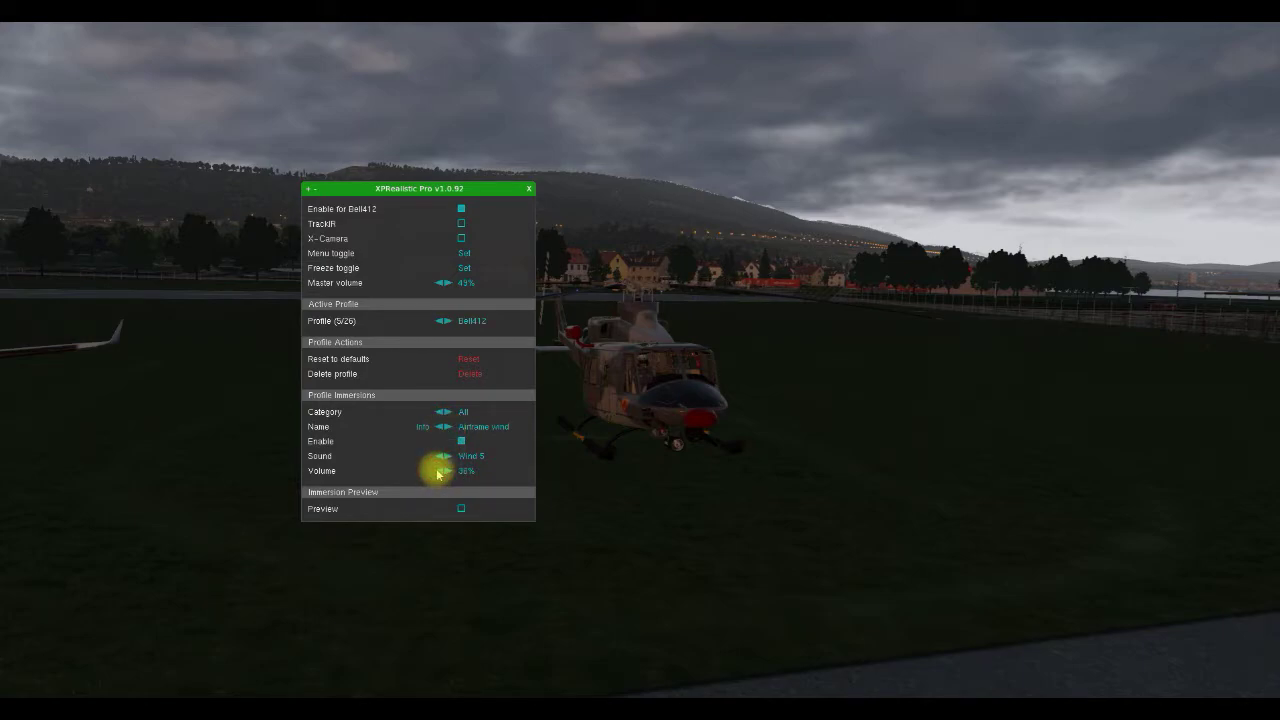
left_click(439, 471)
- Lower the Airframe wind volume further and review Airport atmosphere, Braking, Cockpit atmosphere and Engine start
left_click(439, 471)
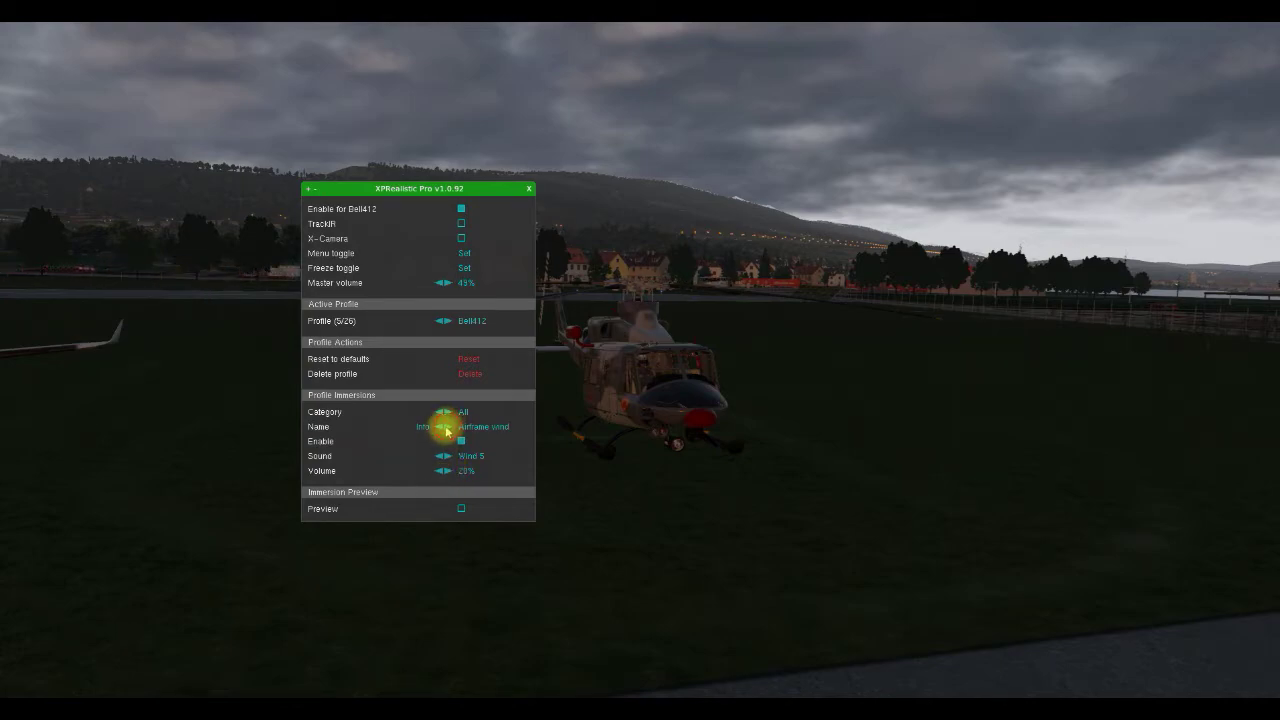
left_click(446, 427)
left_click(447, 428)
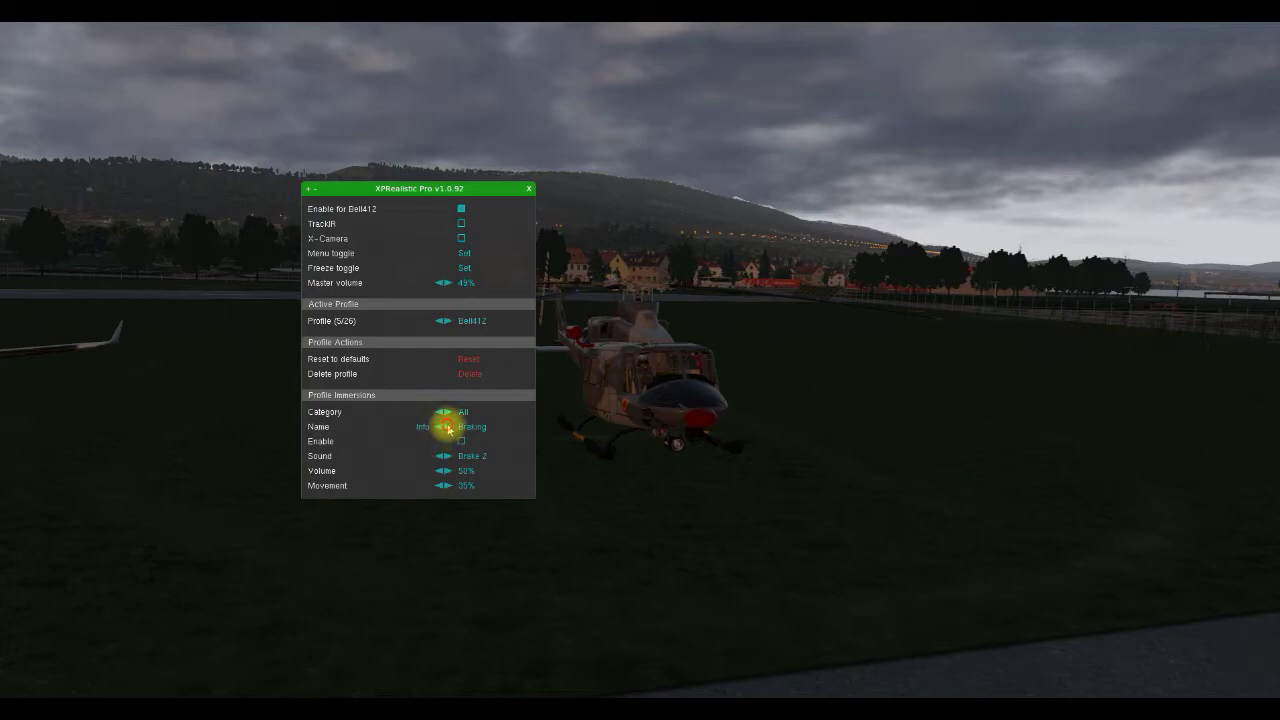
left_click(448, 428)
left_click(448, 428)
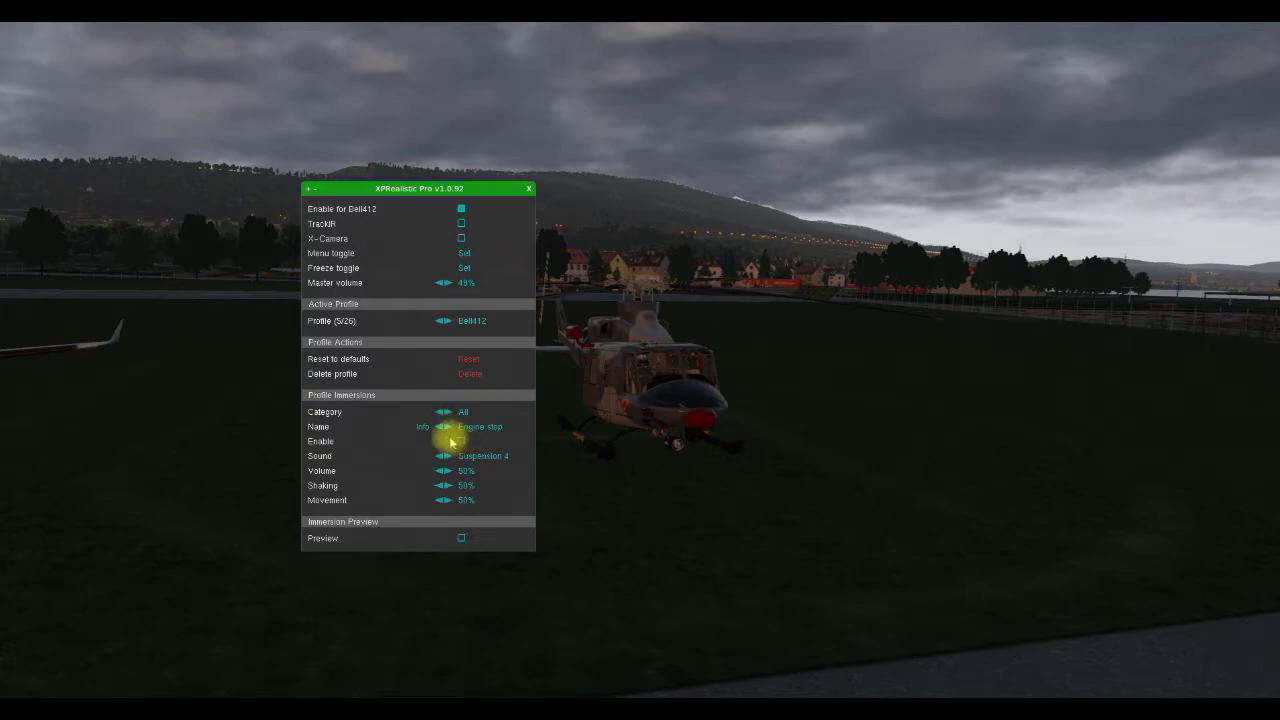
left_click(447, 427)
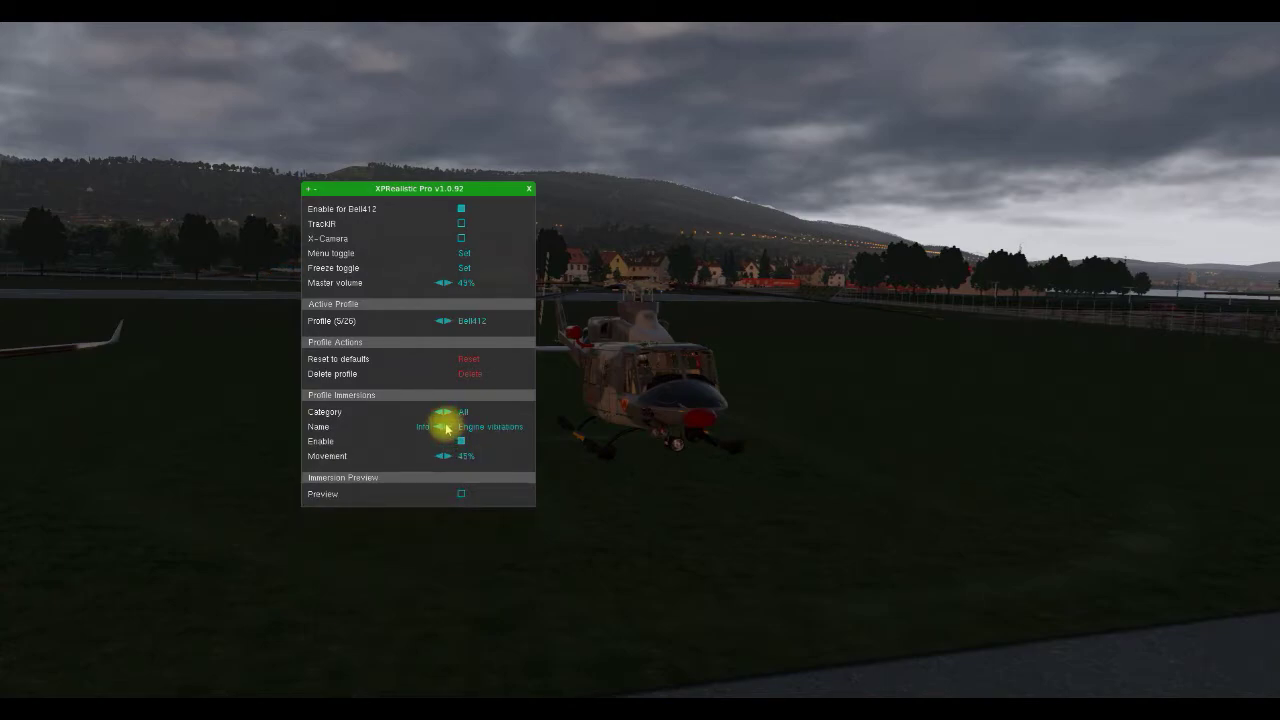
- Lower Engine vibrations movement to 30%, then review Flaps drag, Flaps set, Flaps stress and G-force effects
left_click(438, 456)
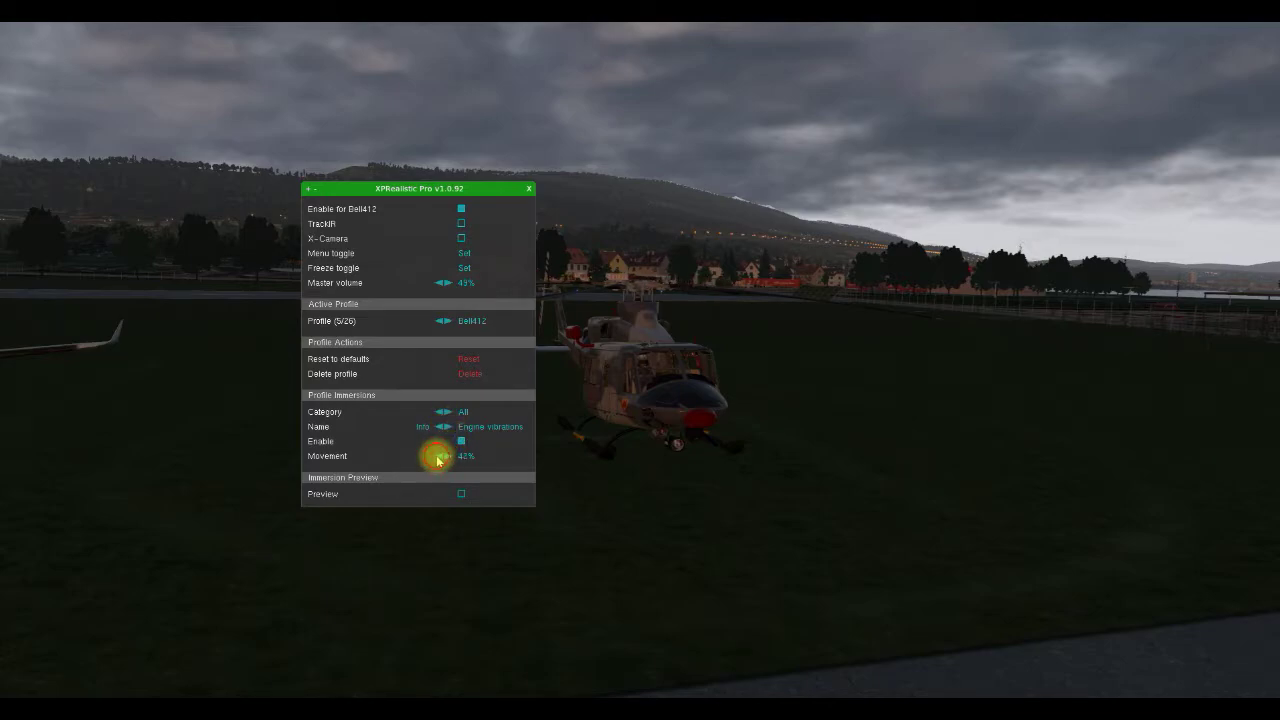
left_click(438, 456)
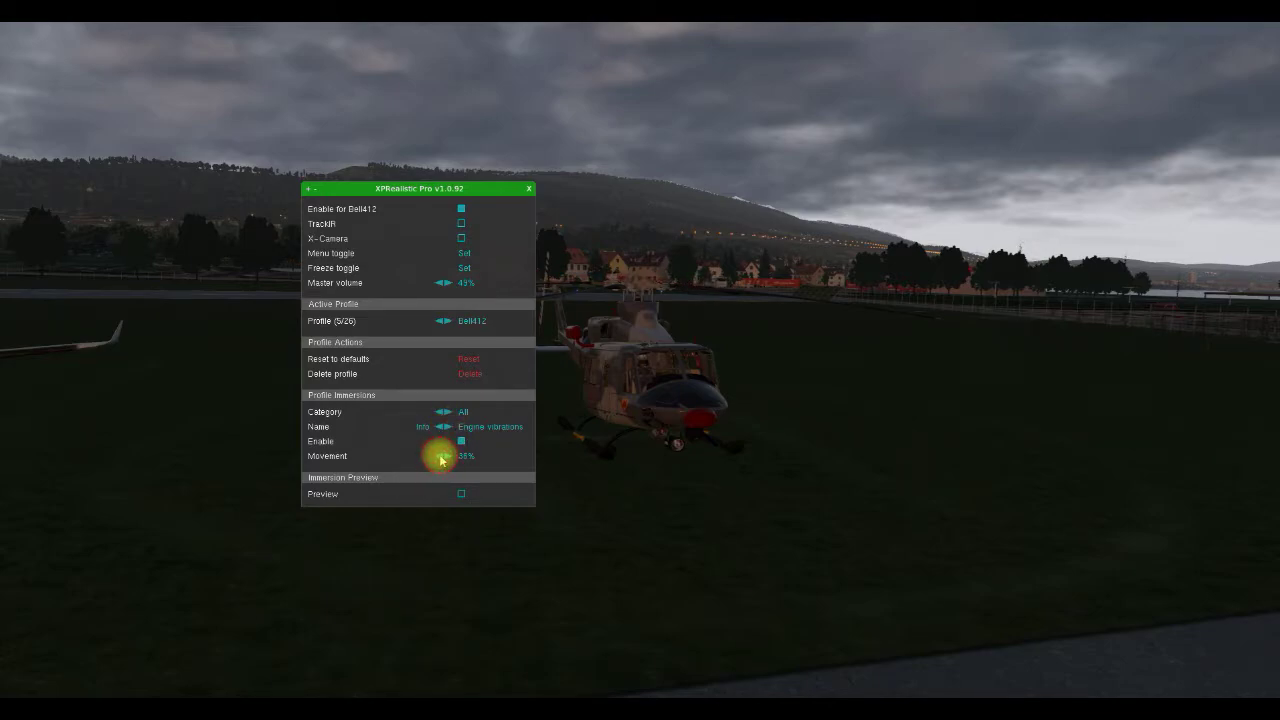
left_click(441, 459)
left_click(449, 429)
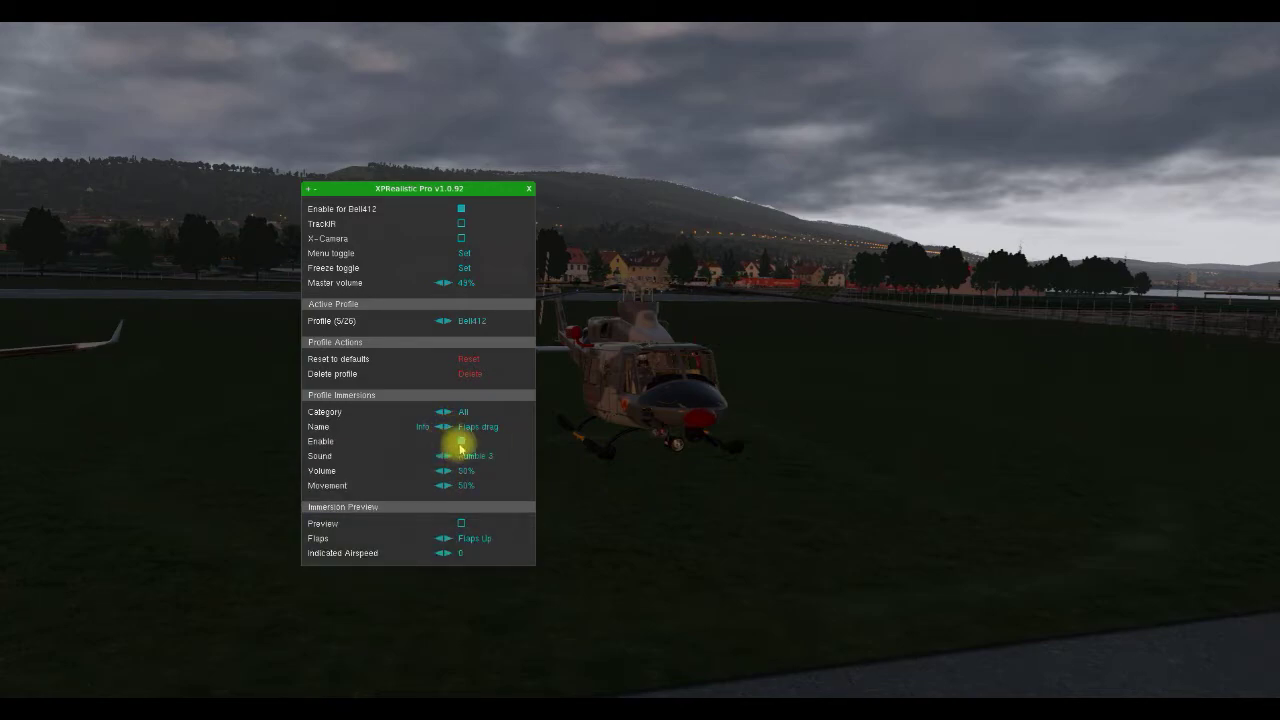
left_click(448, 428)
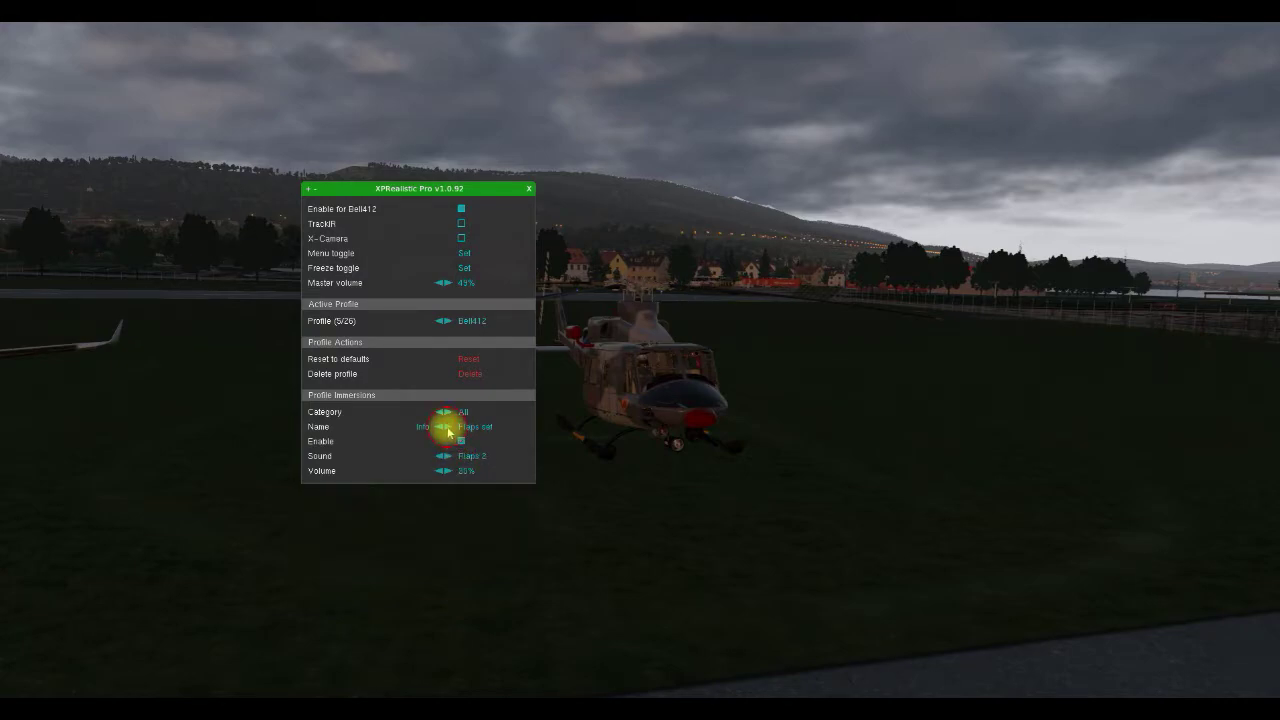
left_click(448, 428)
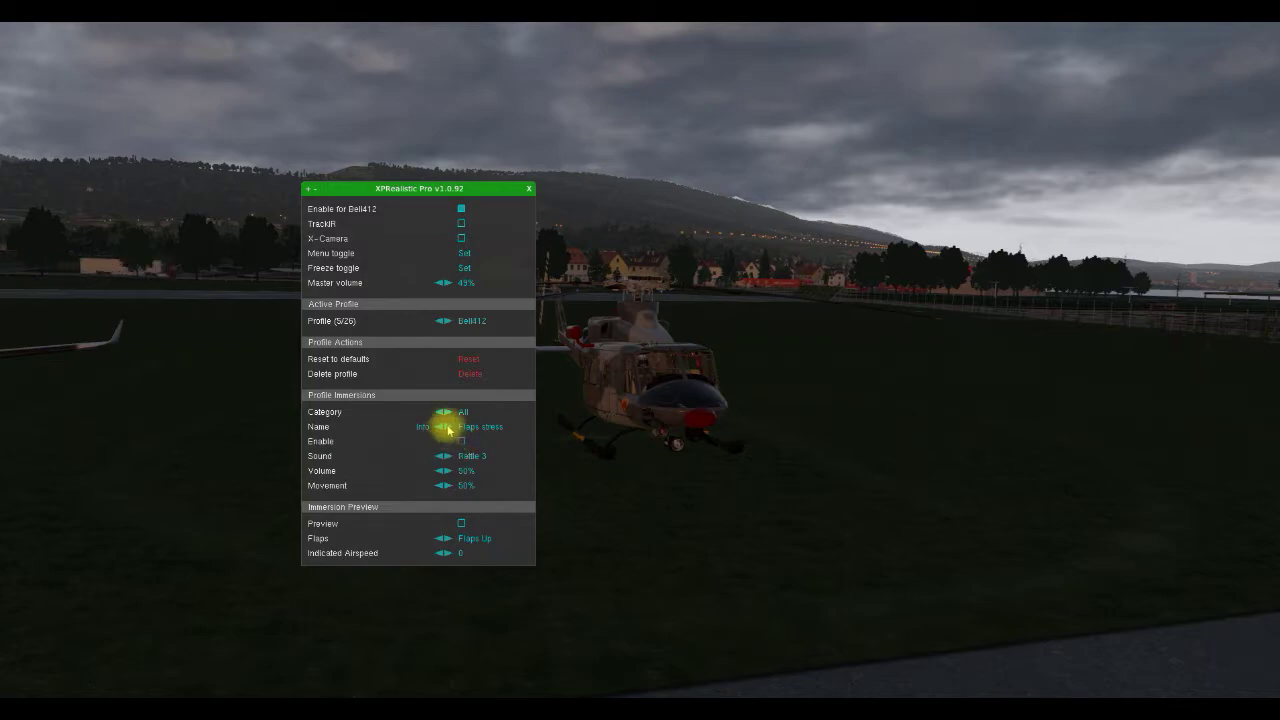
left_click(448, 427)
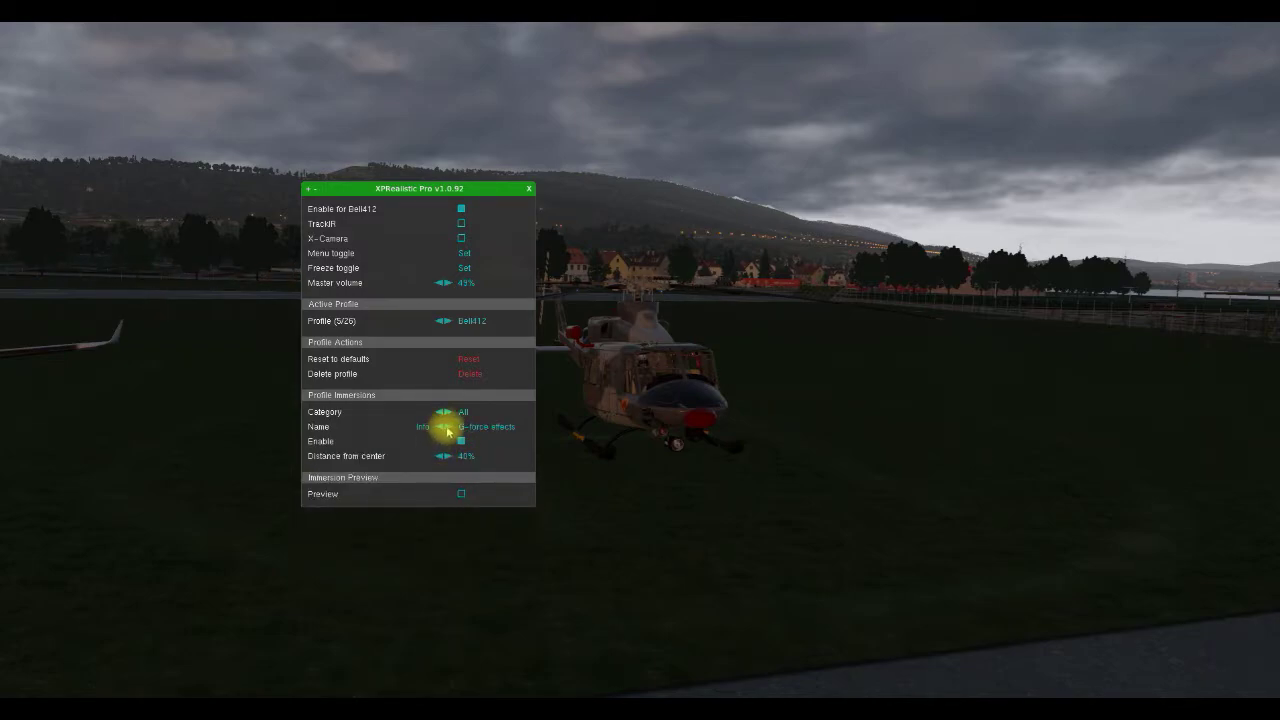
- Review Gear drag and Ground effect, toggle the Ground roll fast immersion, and reach Ground roll slow
left_click(447, 428)
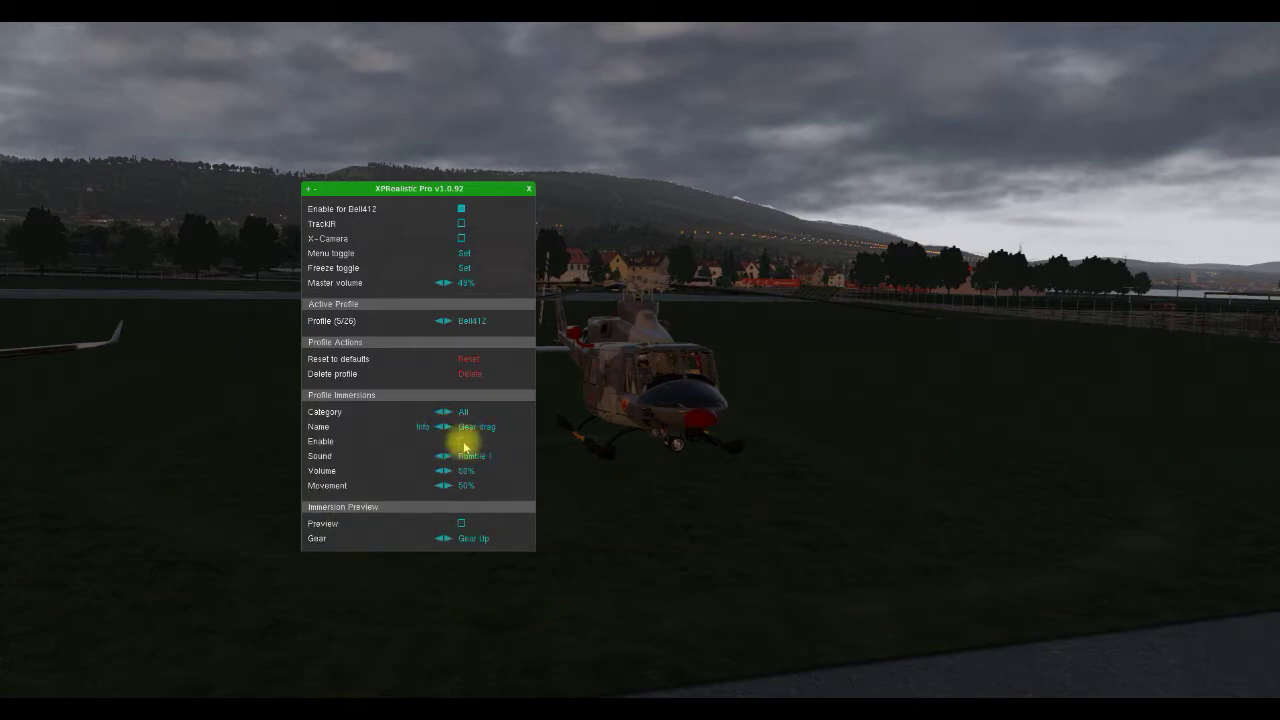
left_click(447, 428)
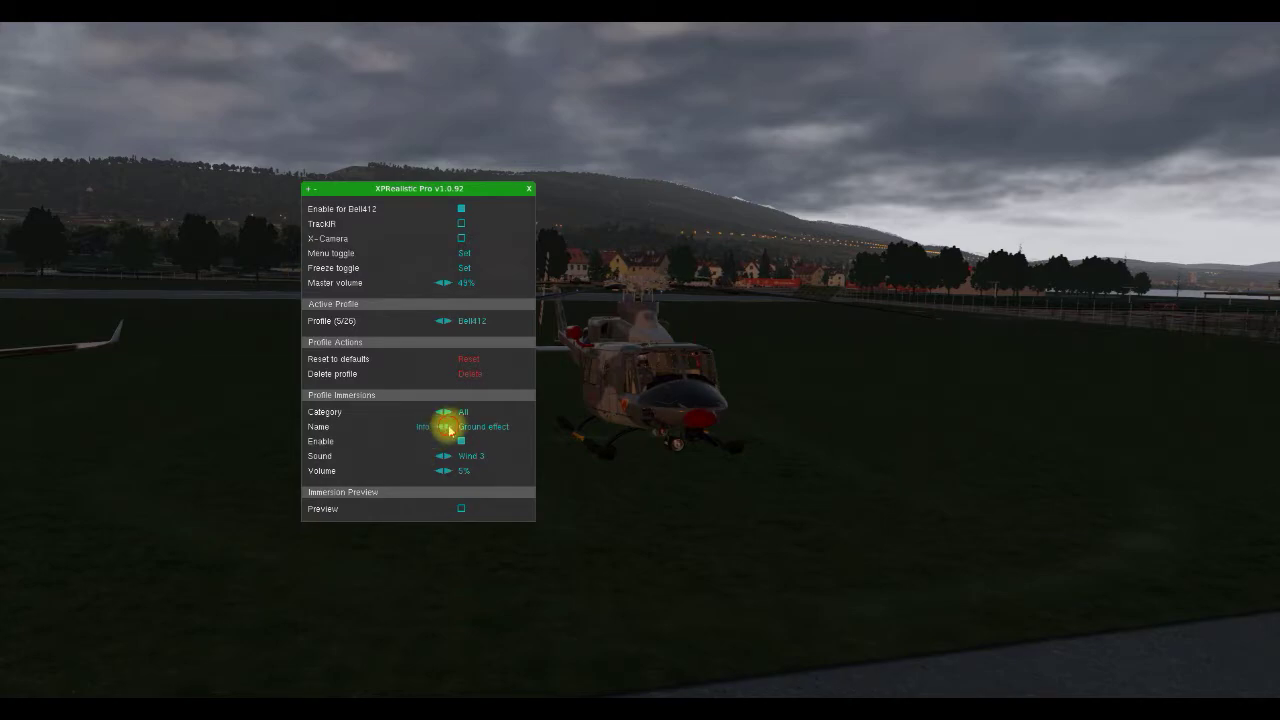
left_click(449, 428)
left_click(462, 441)
left_click(449, 428)
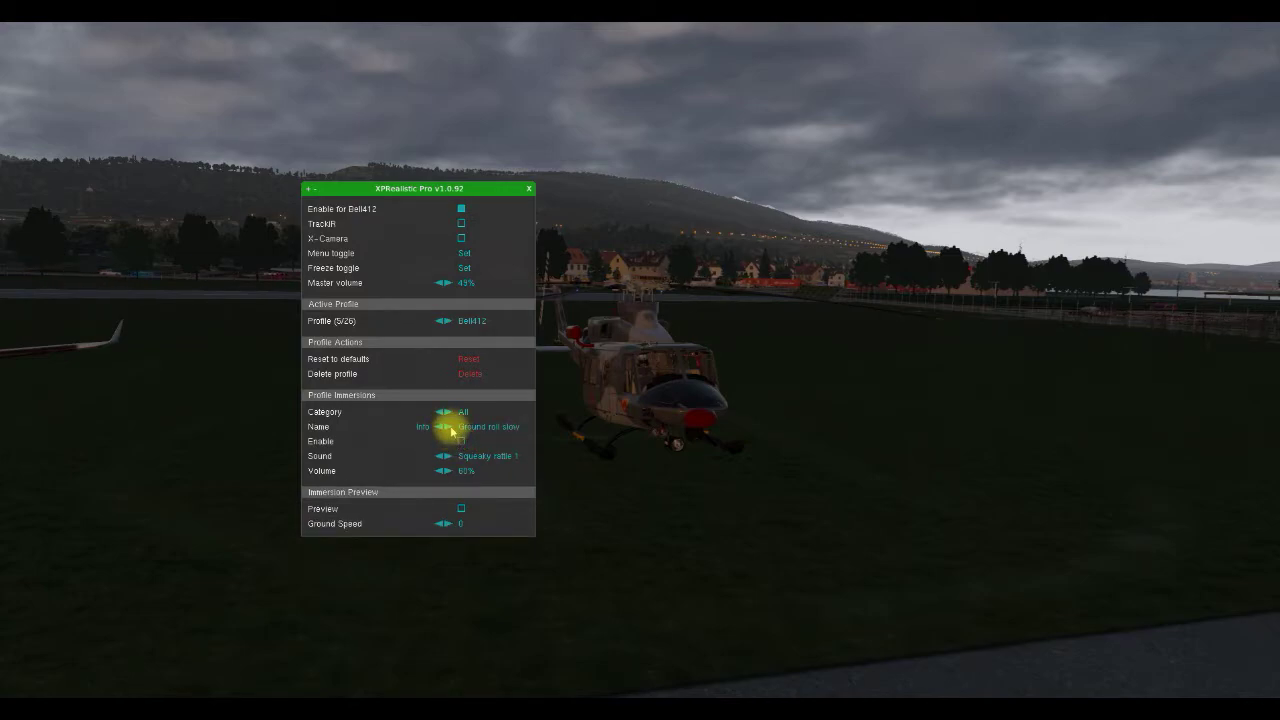
- Lower the Heading anticipation movement, then step past Natural head to Nose wheel well
left_click(449, 427)
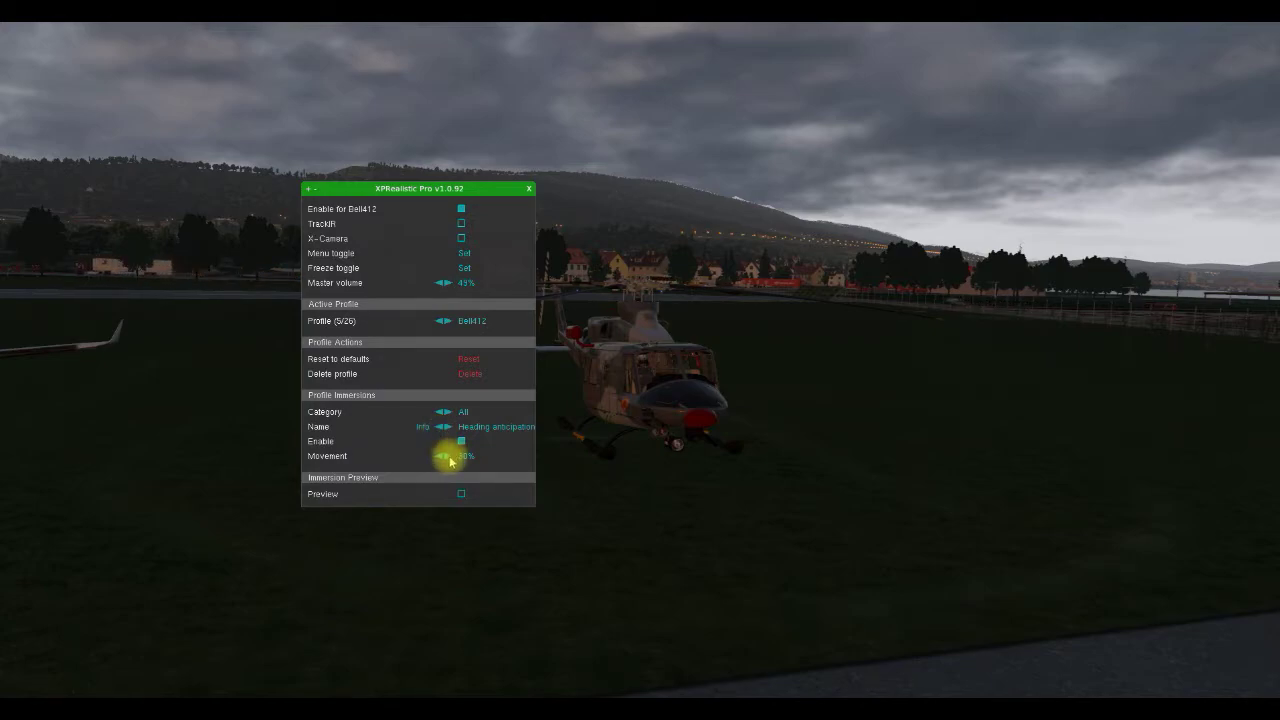
left_click(448, 457)
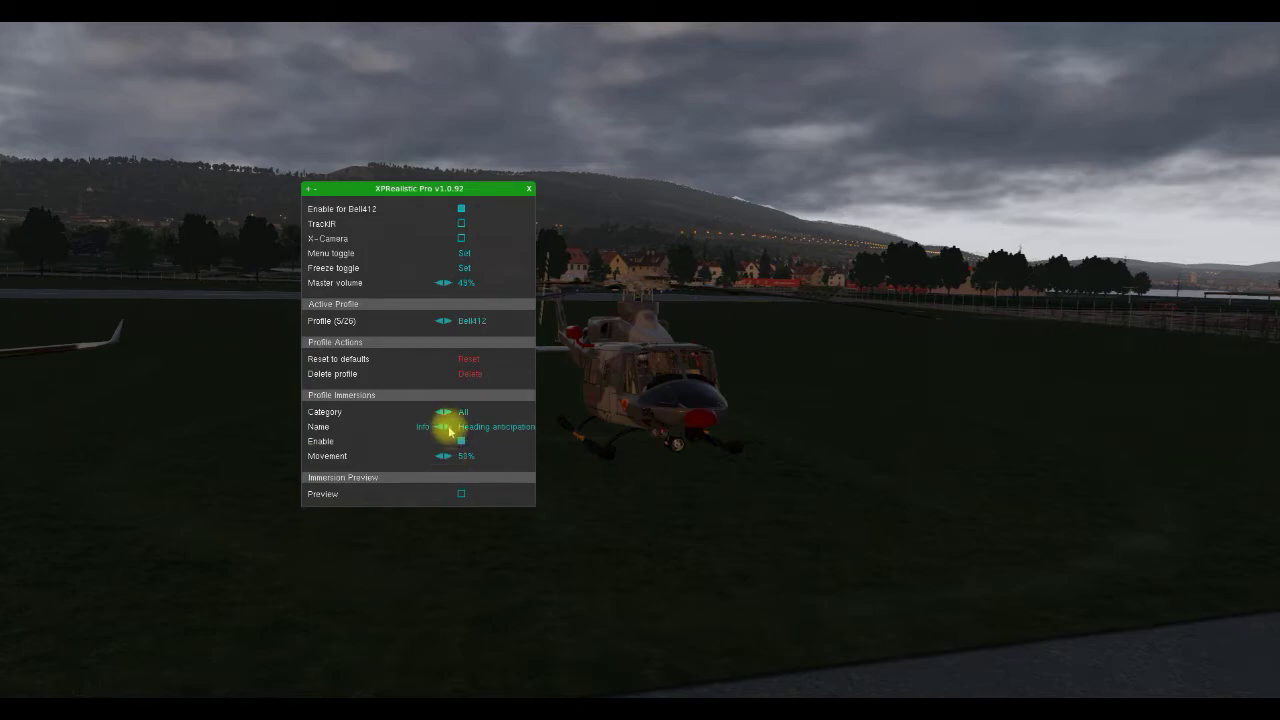
left_click(447, 427)
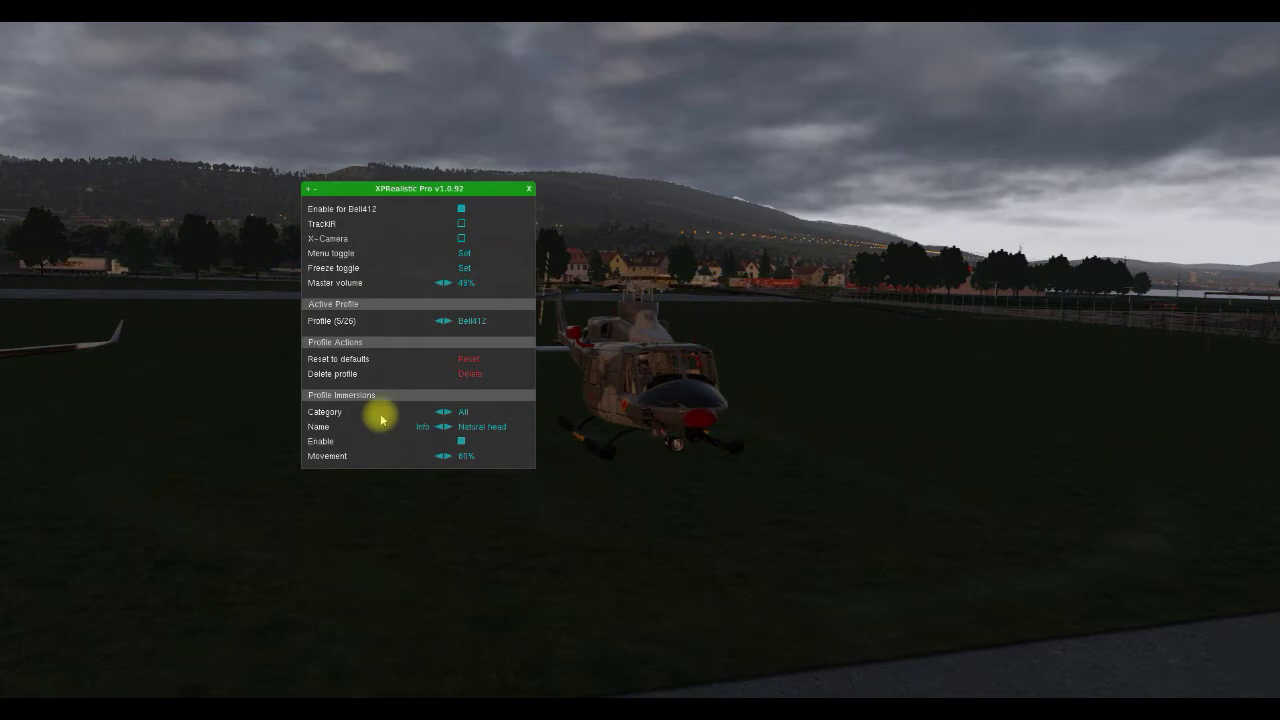
left_click(447, 427)
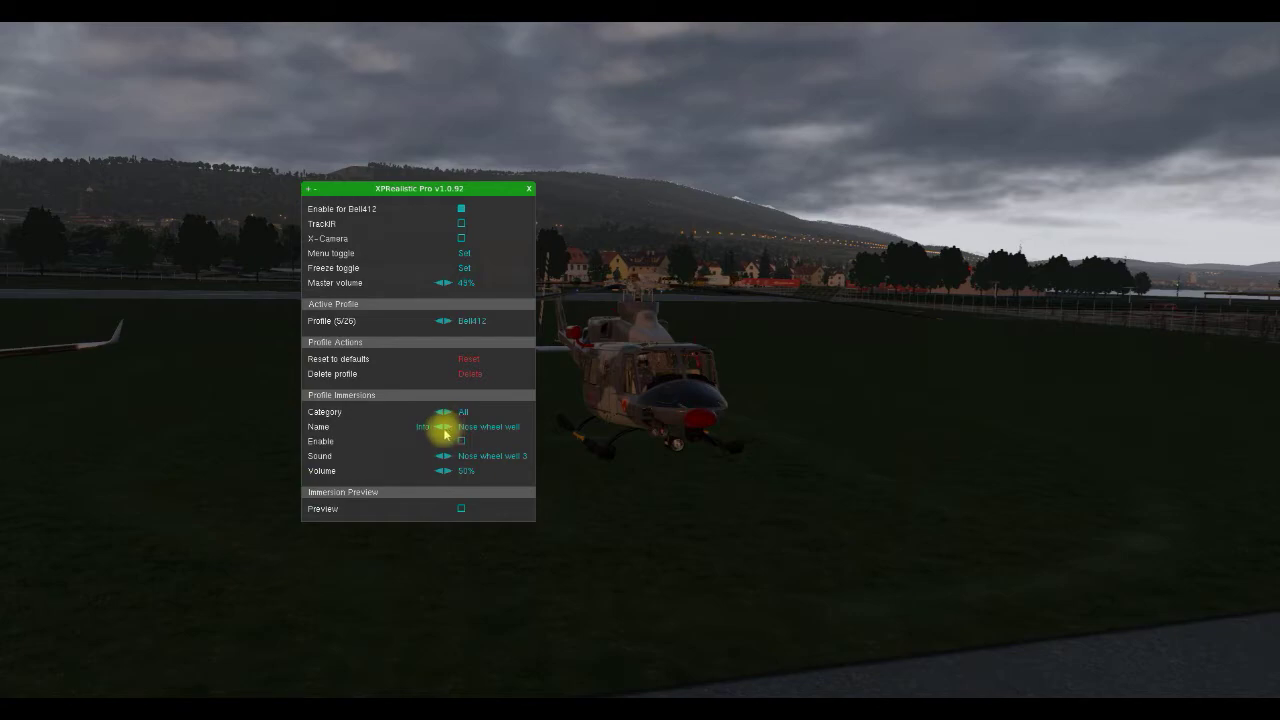
- Review Pitch anticipation (enabled, 50% movement), then advance to the Rain immersion
left_click(447, 427)
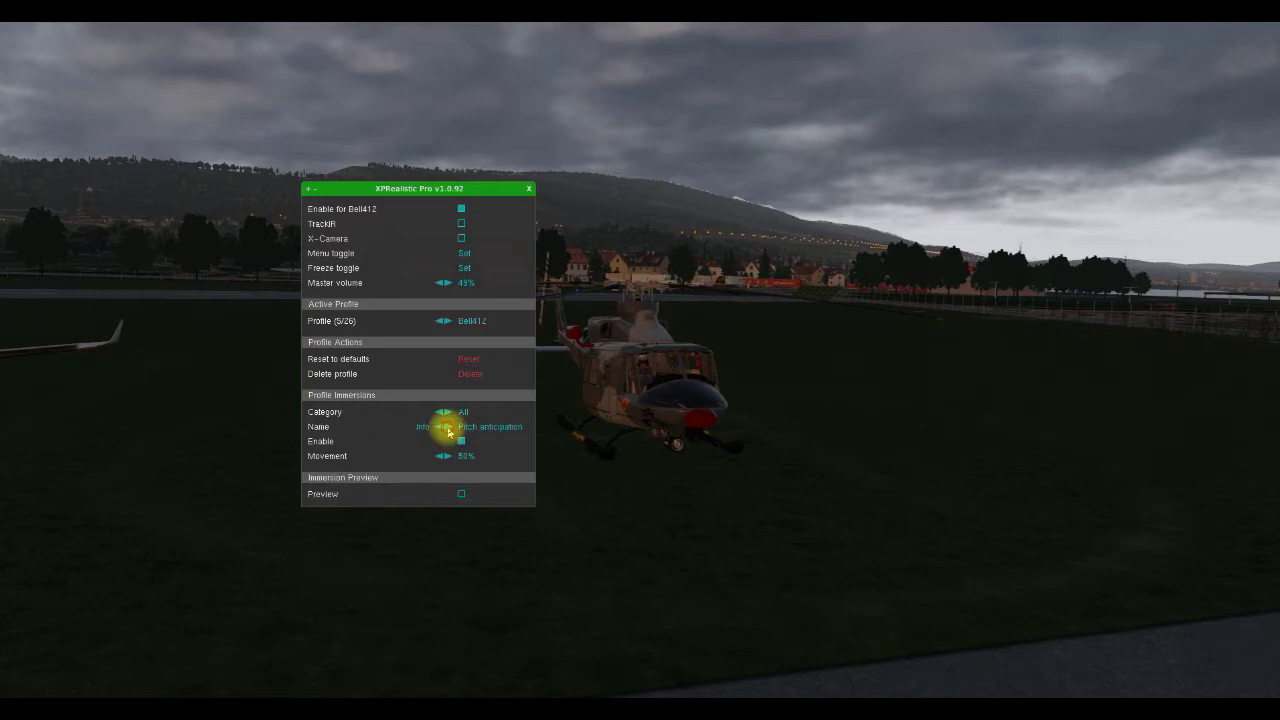
left_click(445, 428)
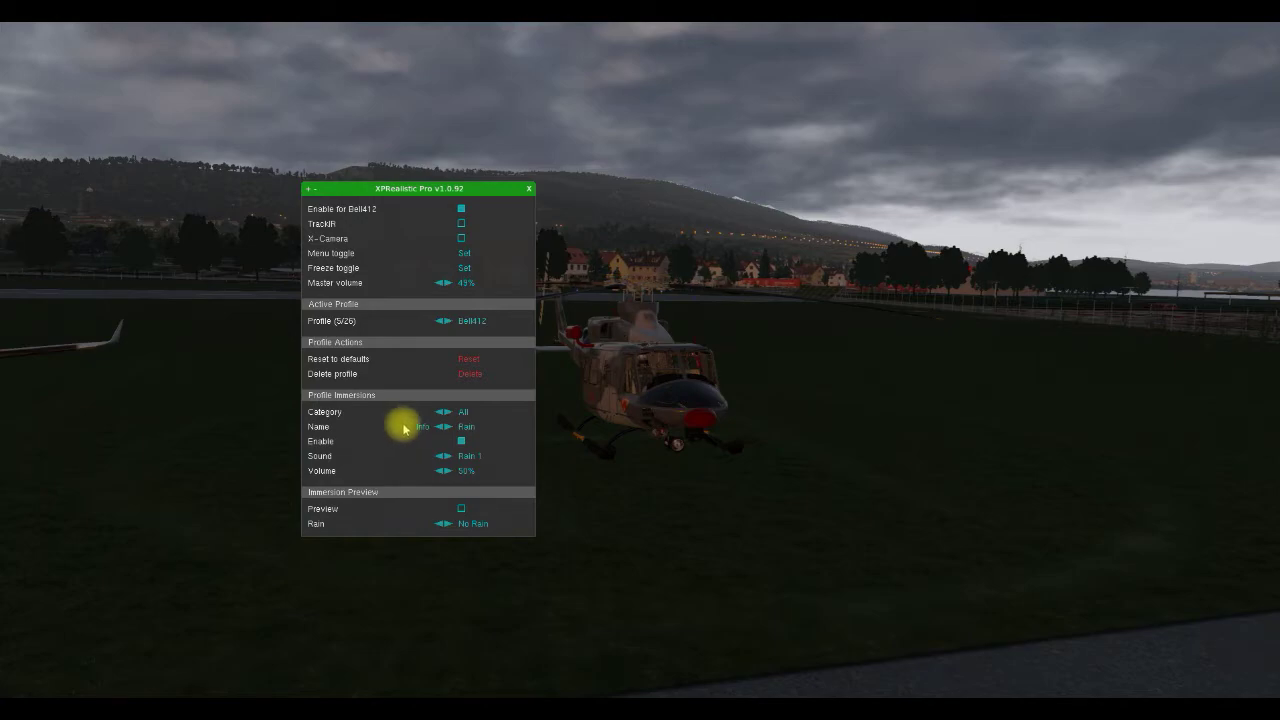
- Lower the Rain sound volume to 10%
left_click(439, 472)
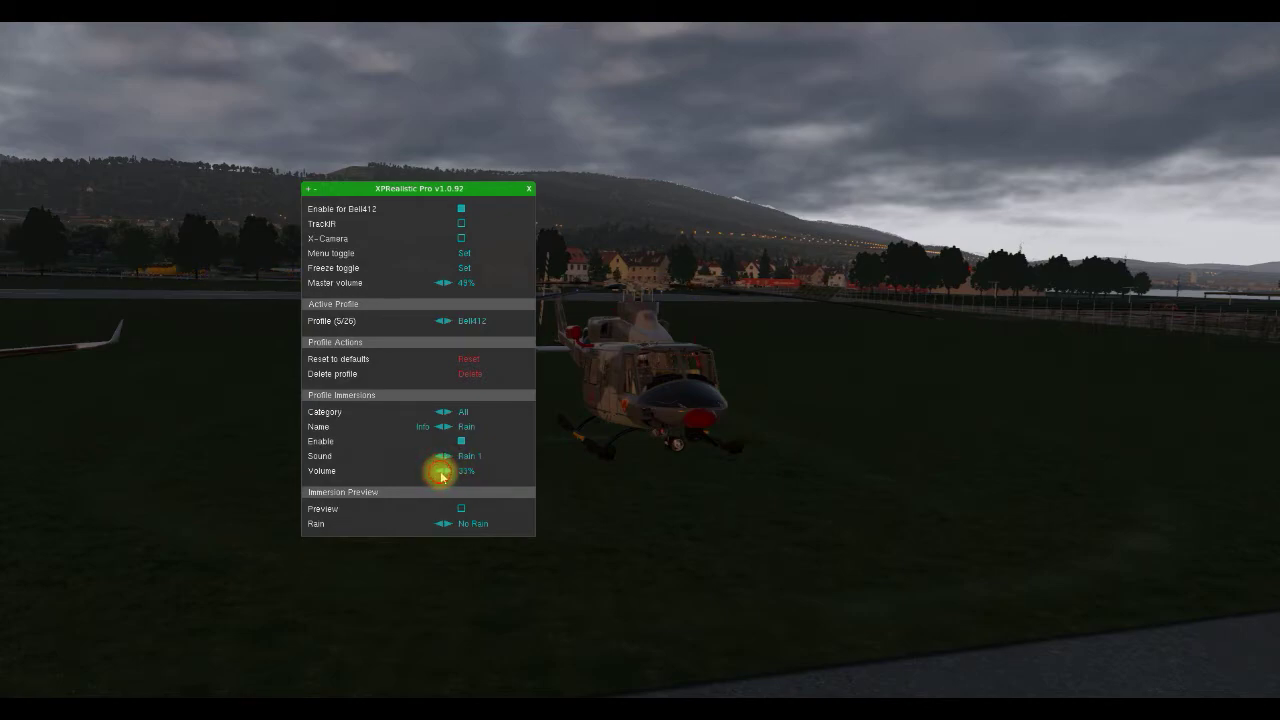
left_click(441, 473)
left_click(441, 473)
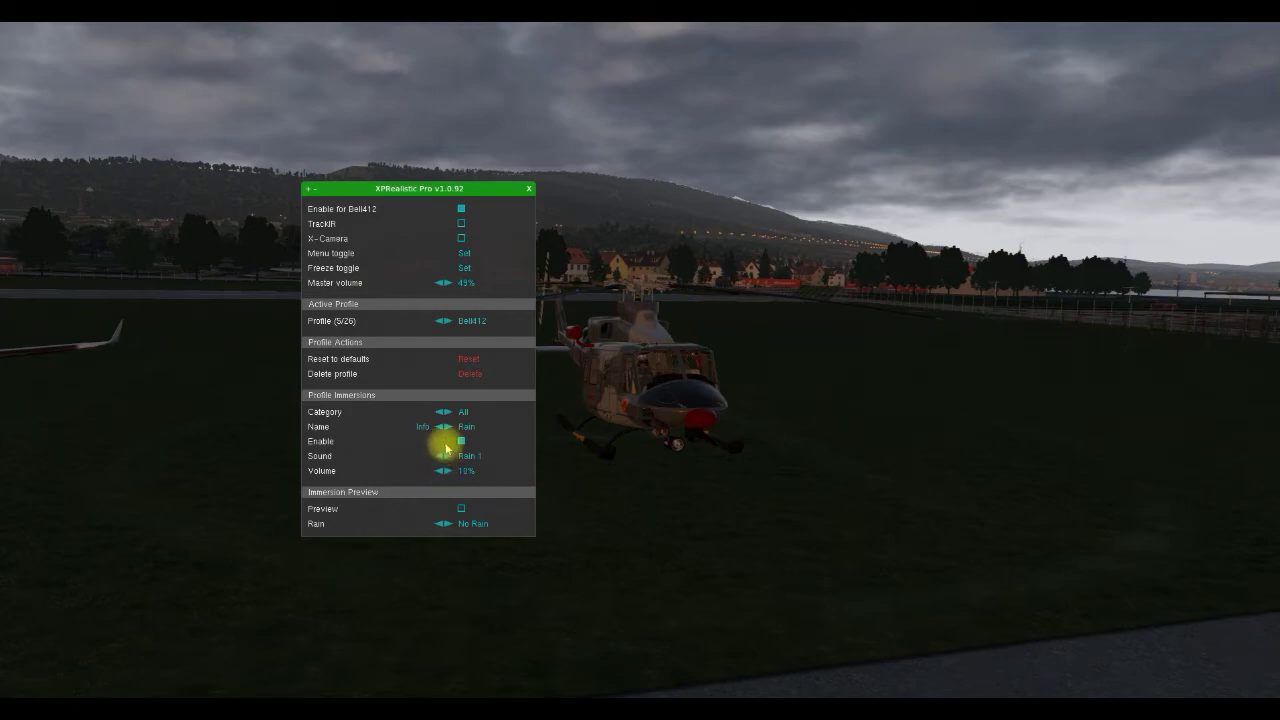
- Advance past Reverse thrust to Roll anticipation and set its movement to 40%
left_click(447, 429)
left_click(447, 429)
left_click(447, 429)
left_click(447, 429)
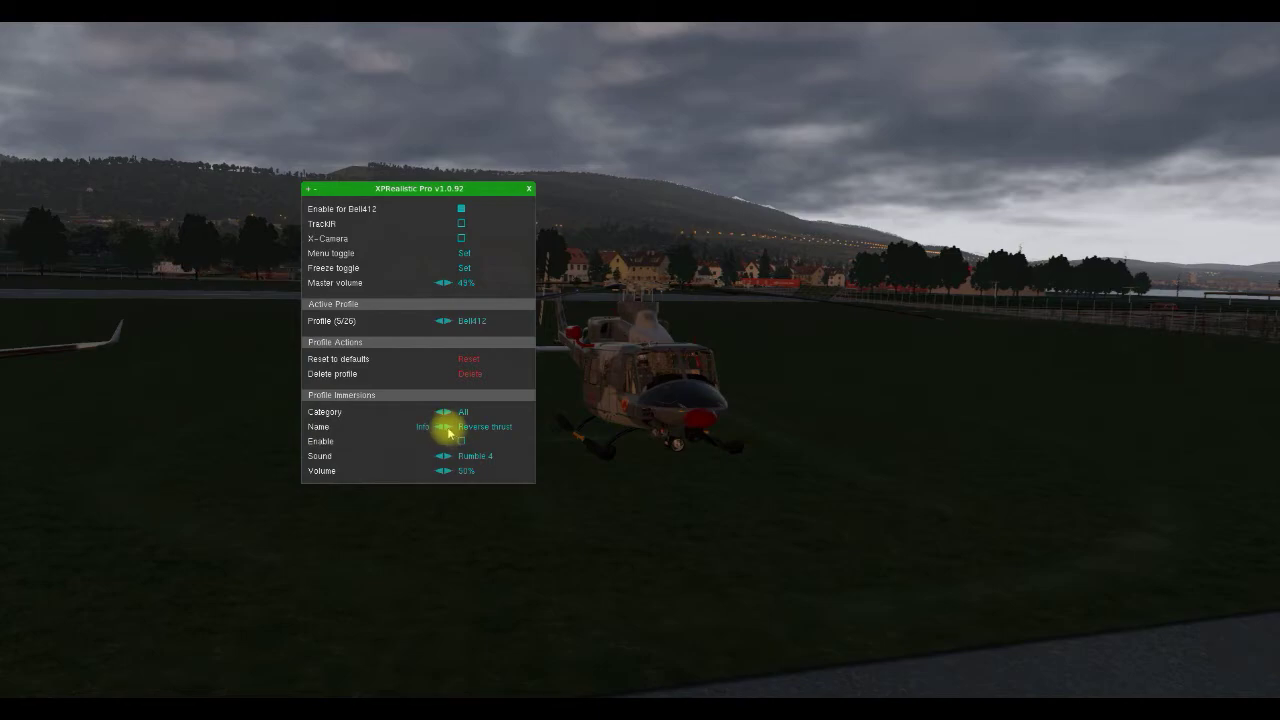
left_click(447, 429)
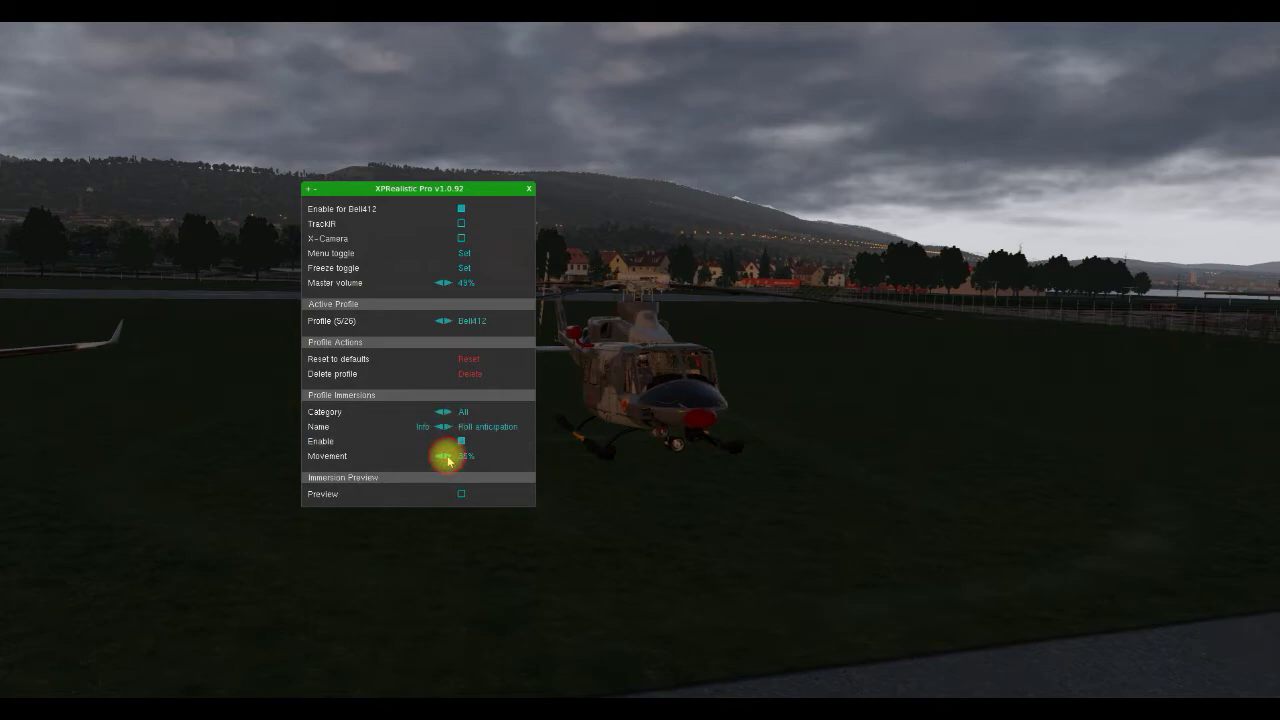
left_click(450, 461)
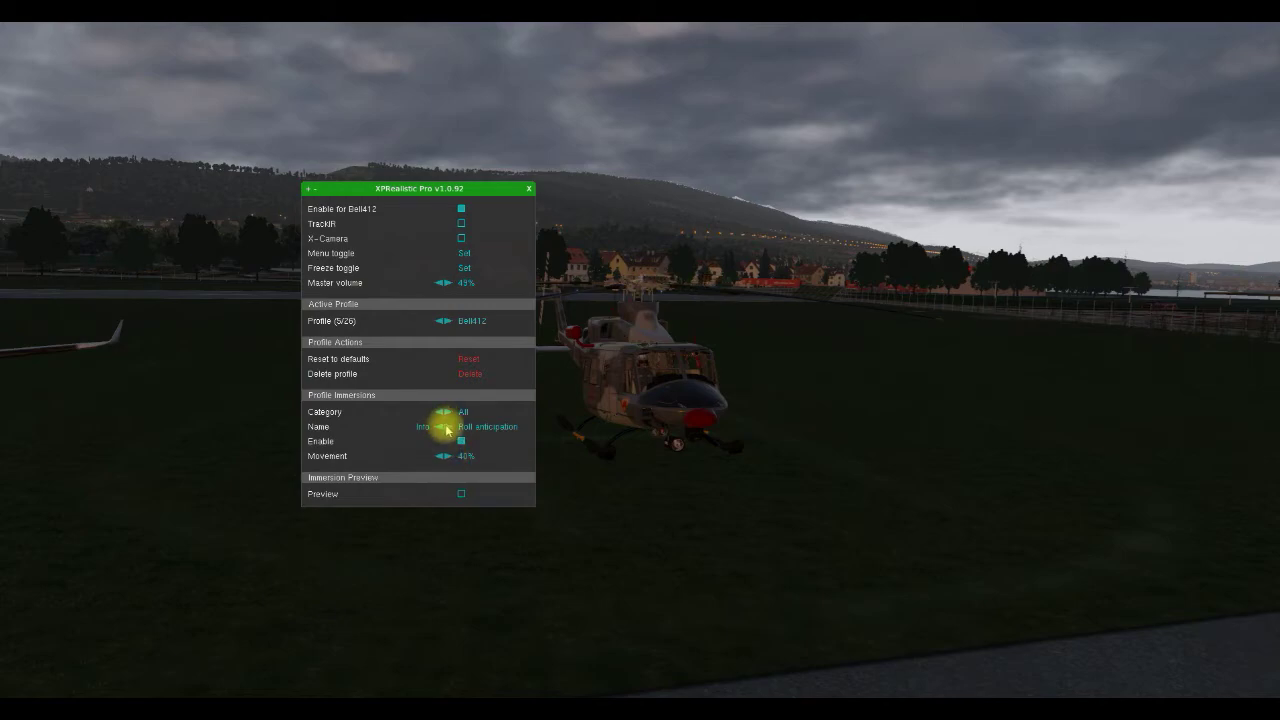
- Disable the Rudder squeeze and Side prop immersions, then advance to Speed brake
left_click(447, 428)
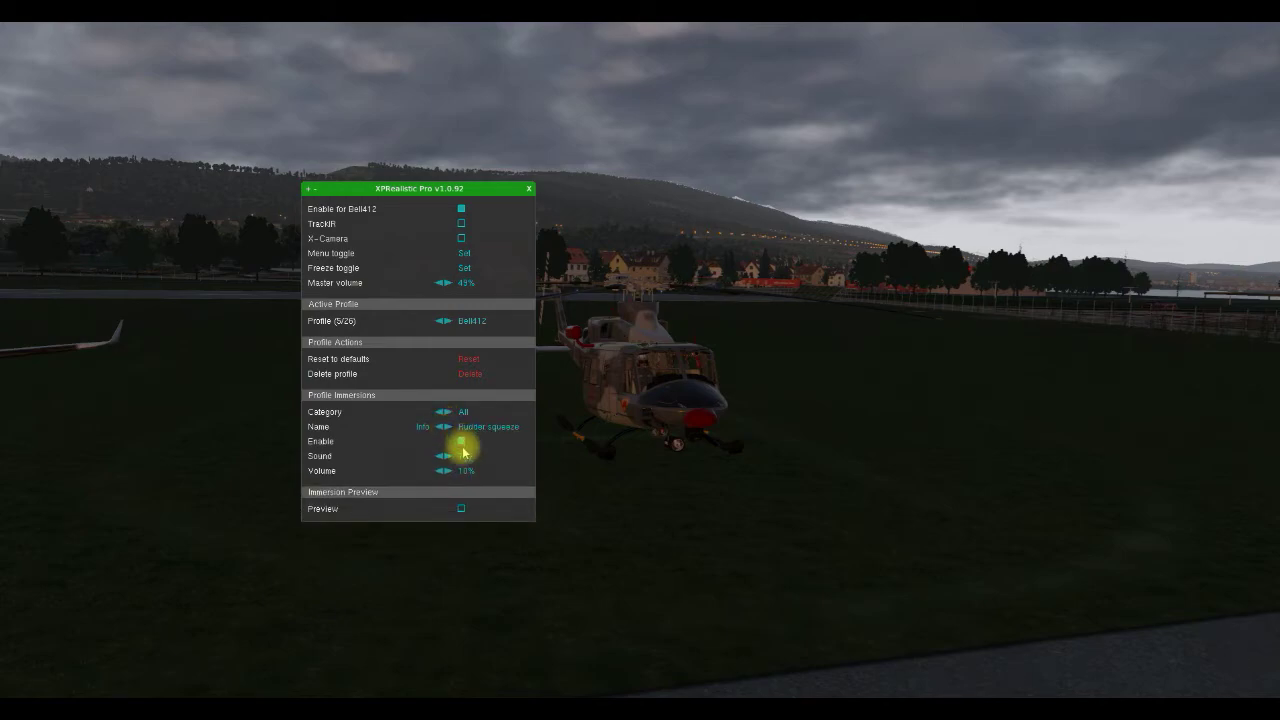
left_click(461, 443)
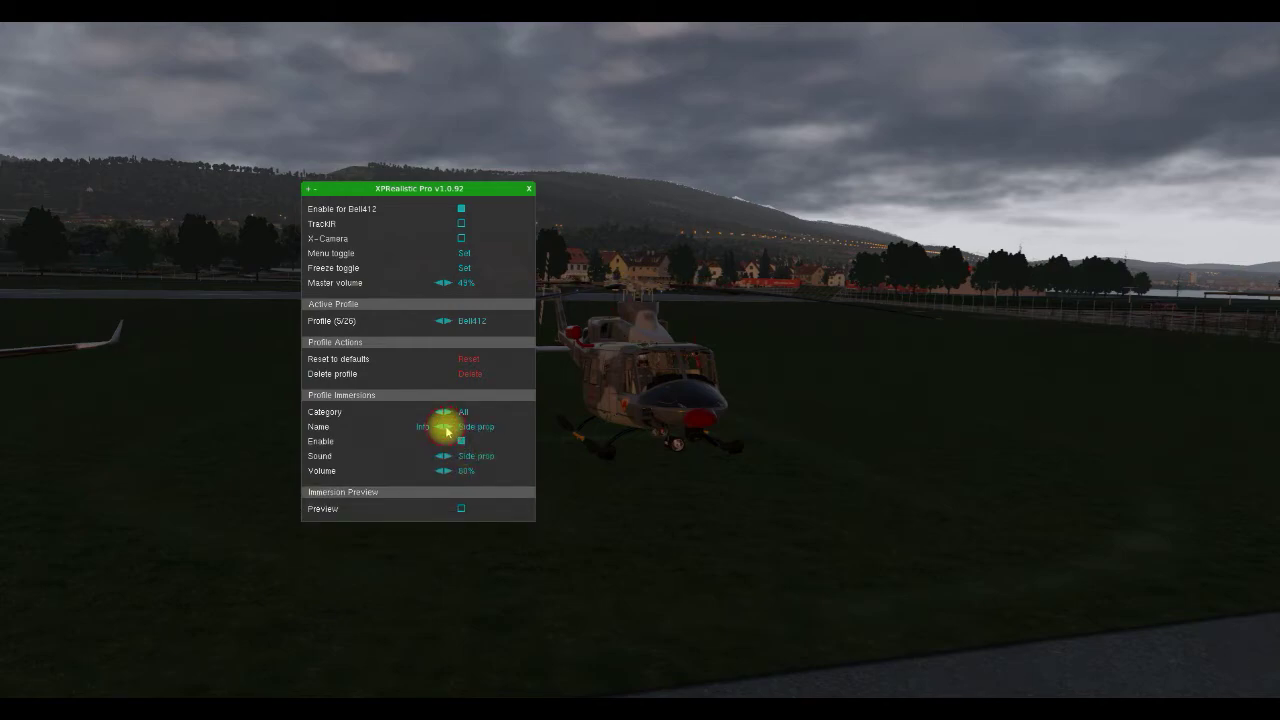
left_click(462, 441)
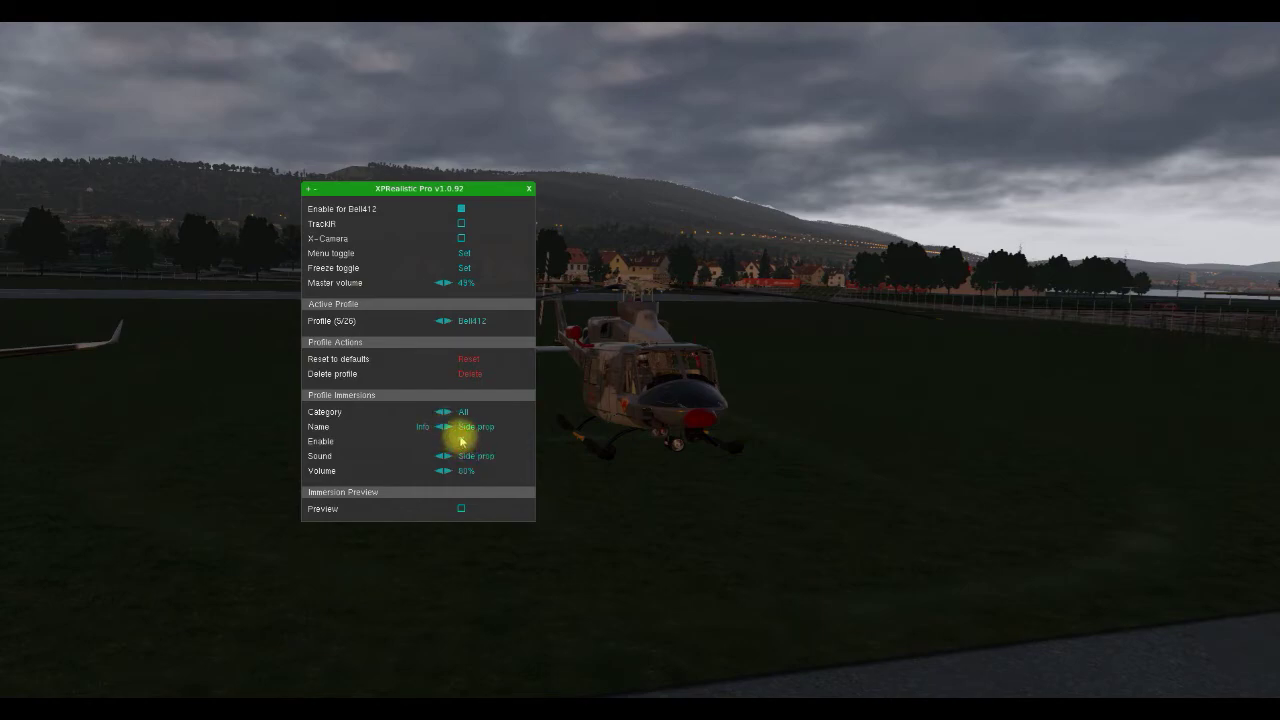
left_click(448, 427)
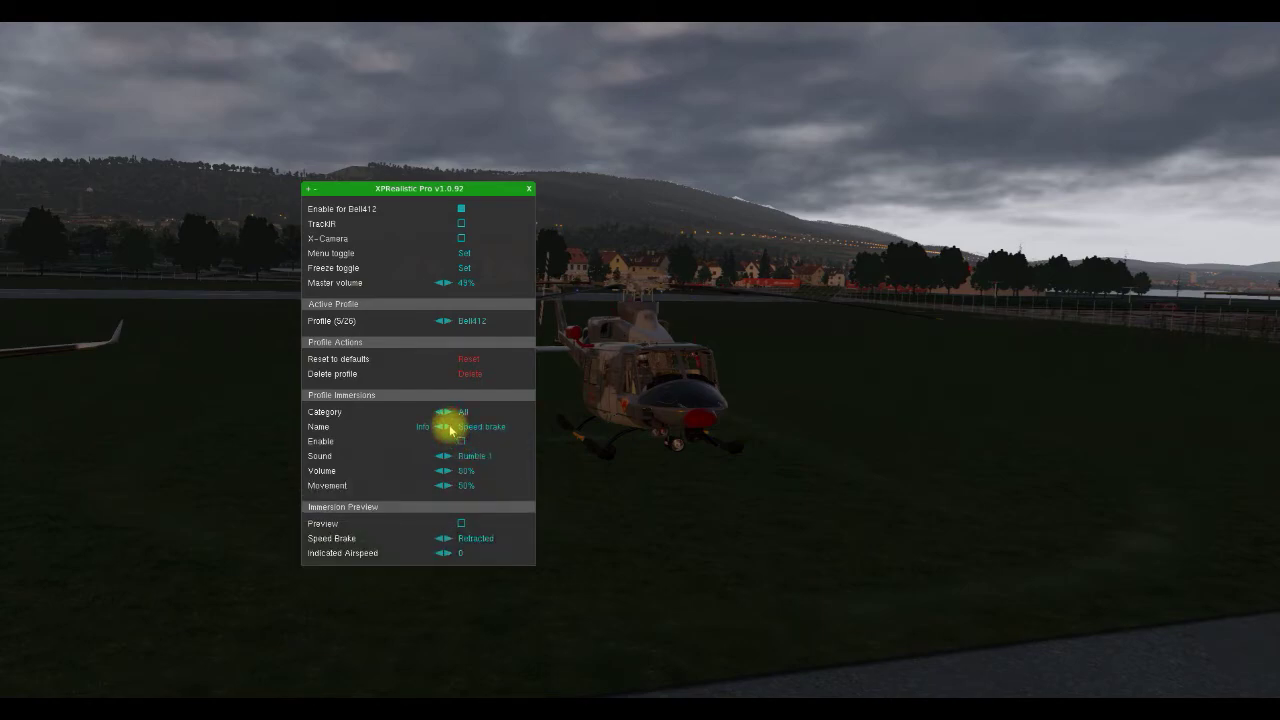
- Review Stall, Stall extra sound, Taxi anticipation, Throttle, Touchdown front and main, Turbulence and Wind
left_click(449, 427)
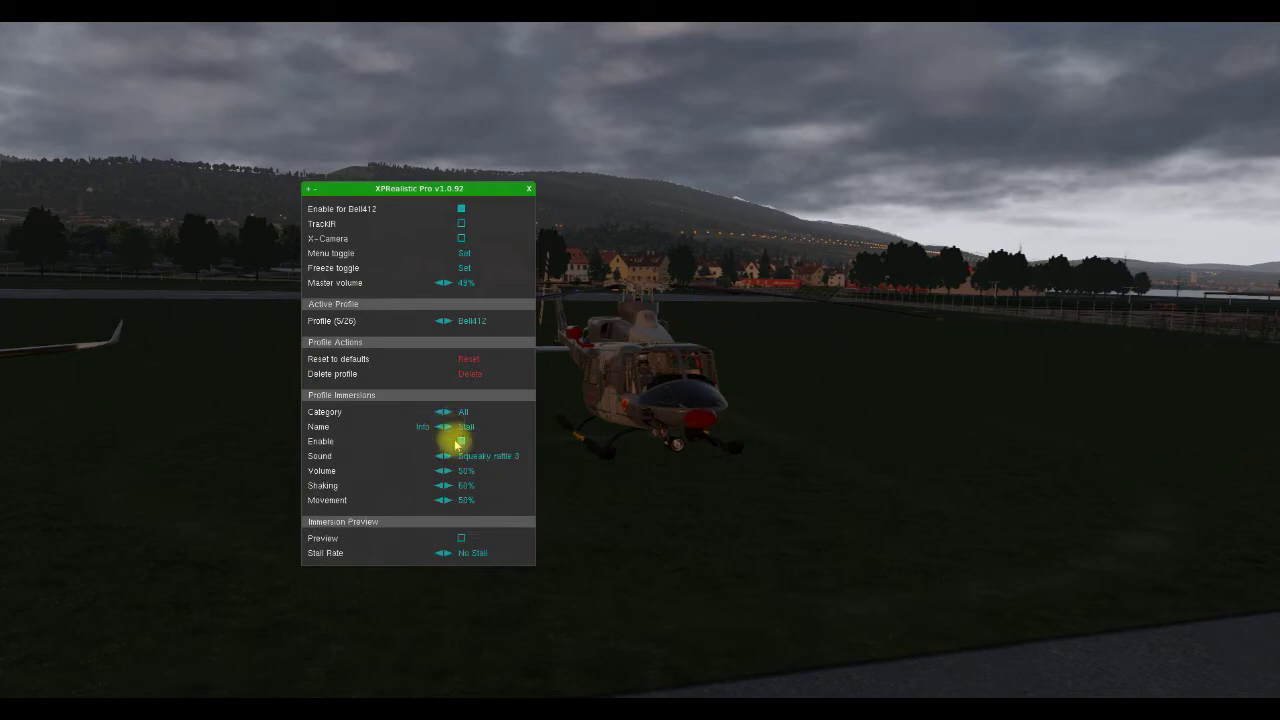
left_click(449, 427)
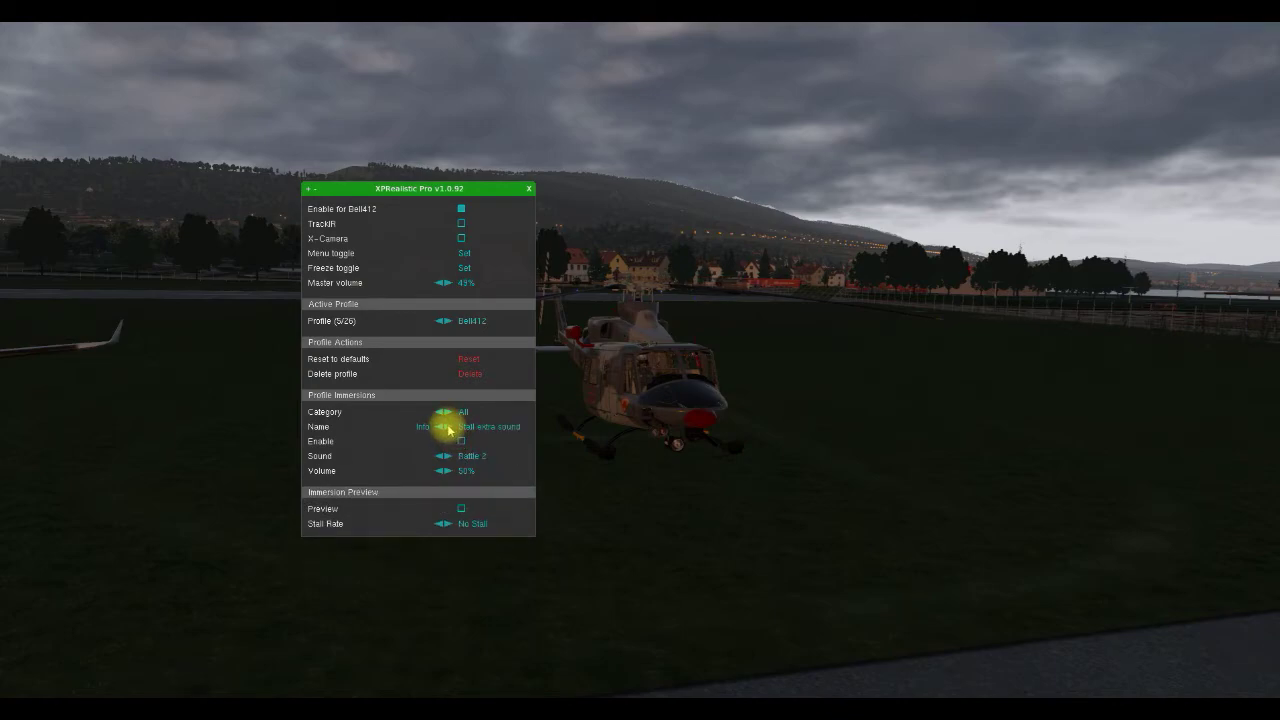
left_click(449, 427)
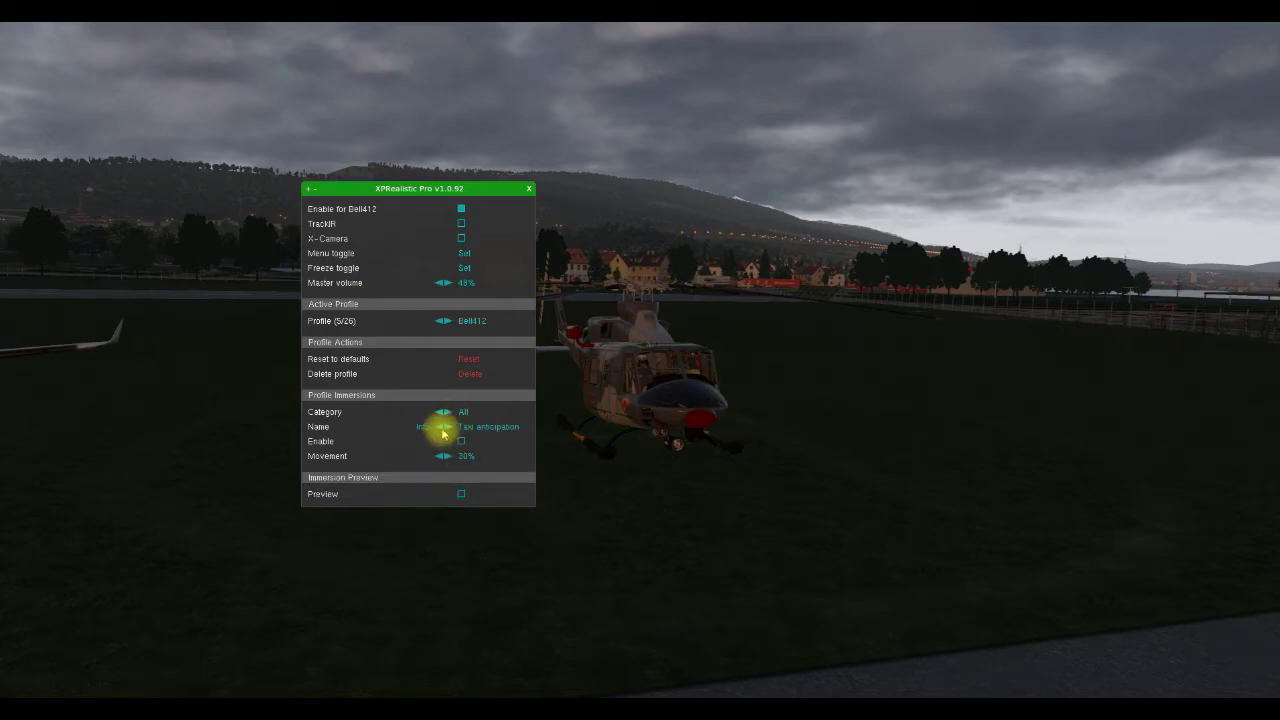
left_click(449, 427)
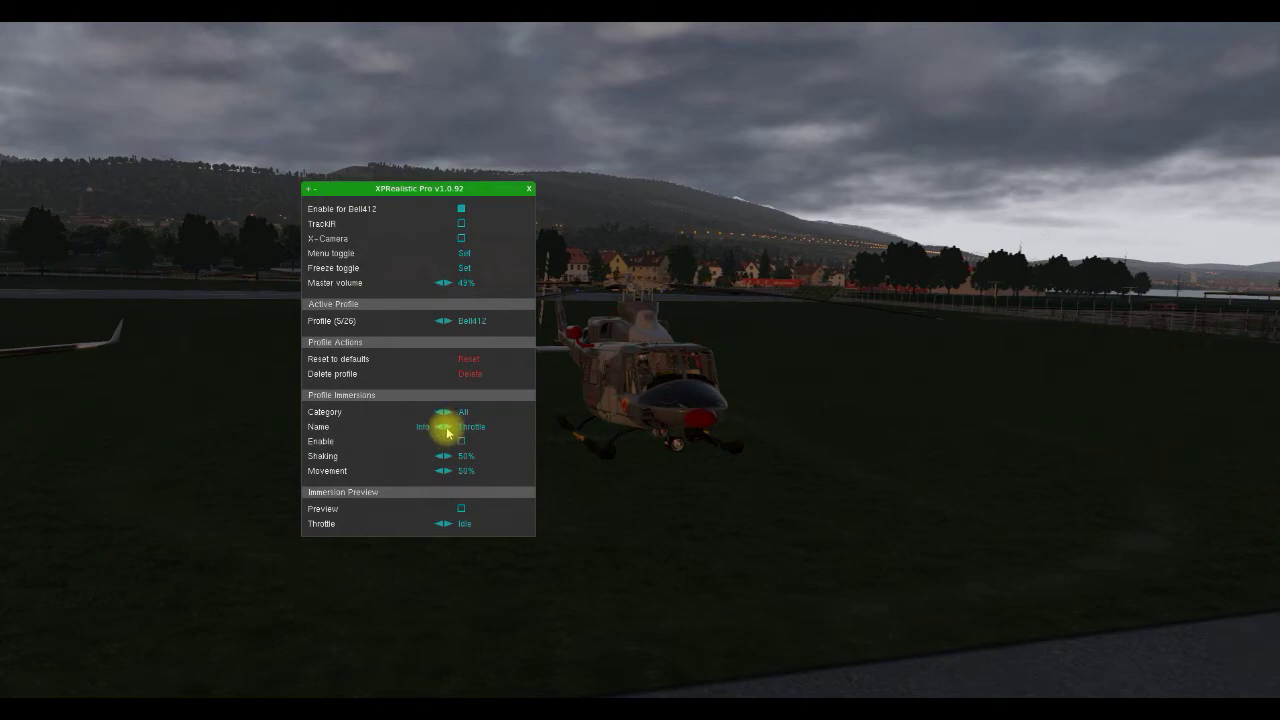
left_click(447, 427)
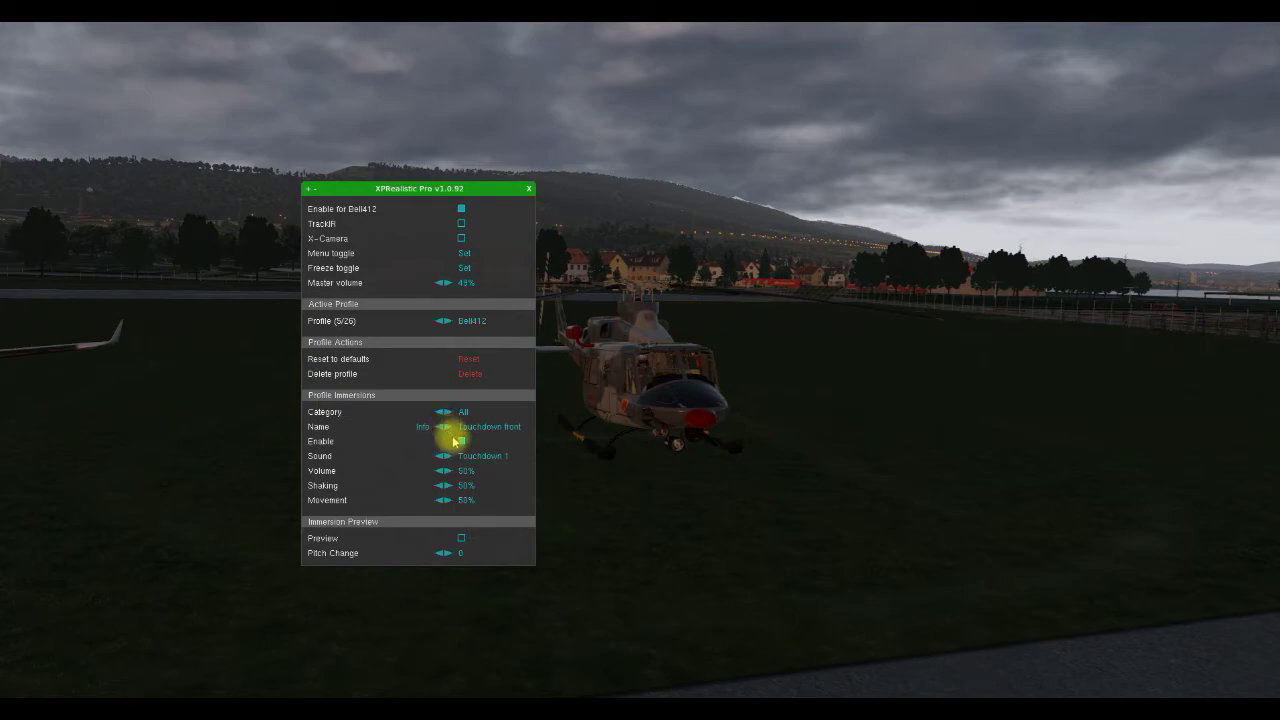
left_click(447, 427)
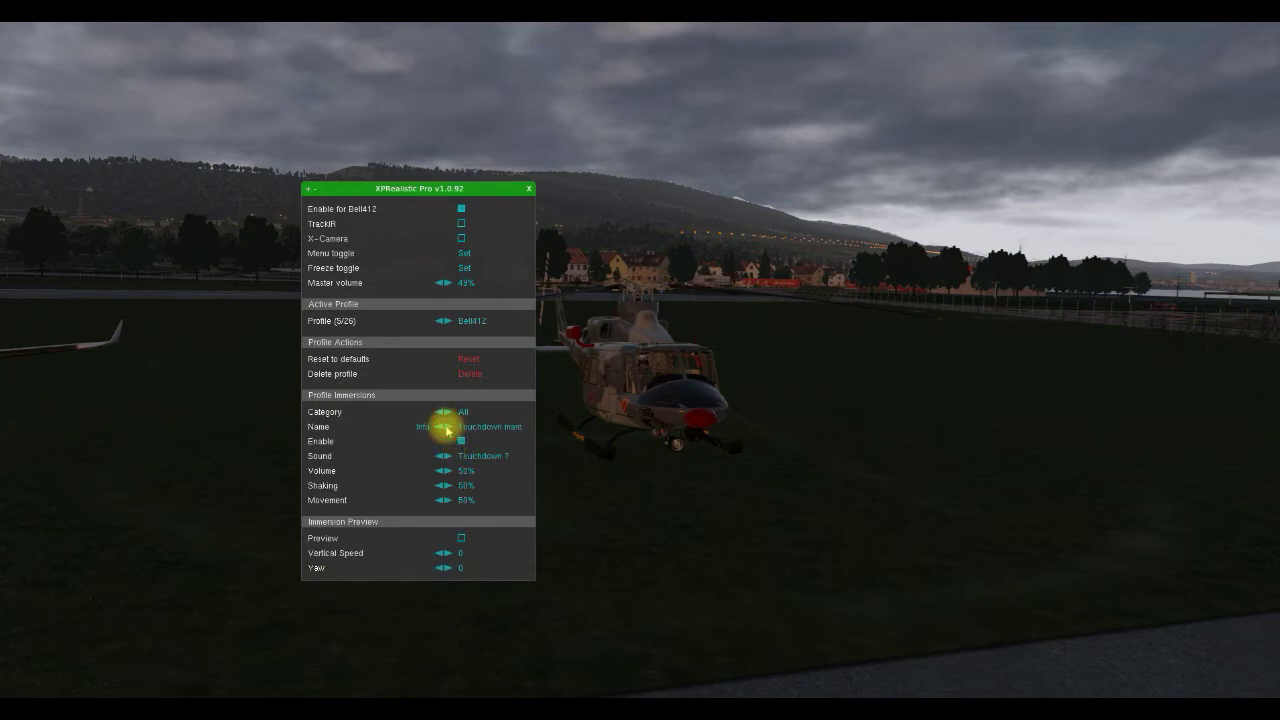
left_click(447, 427)
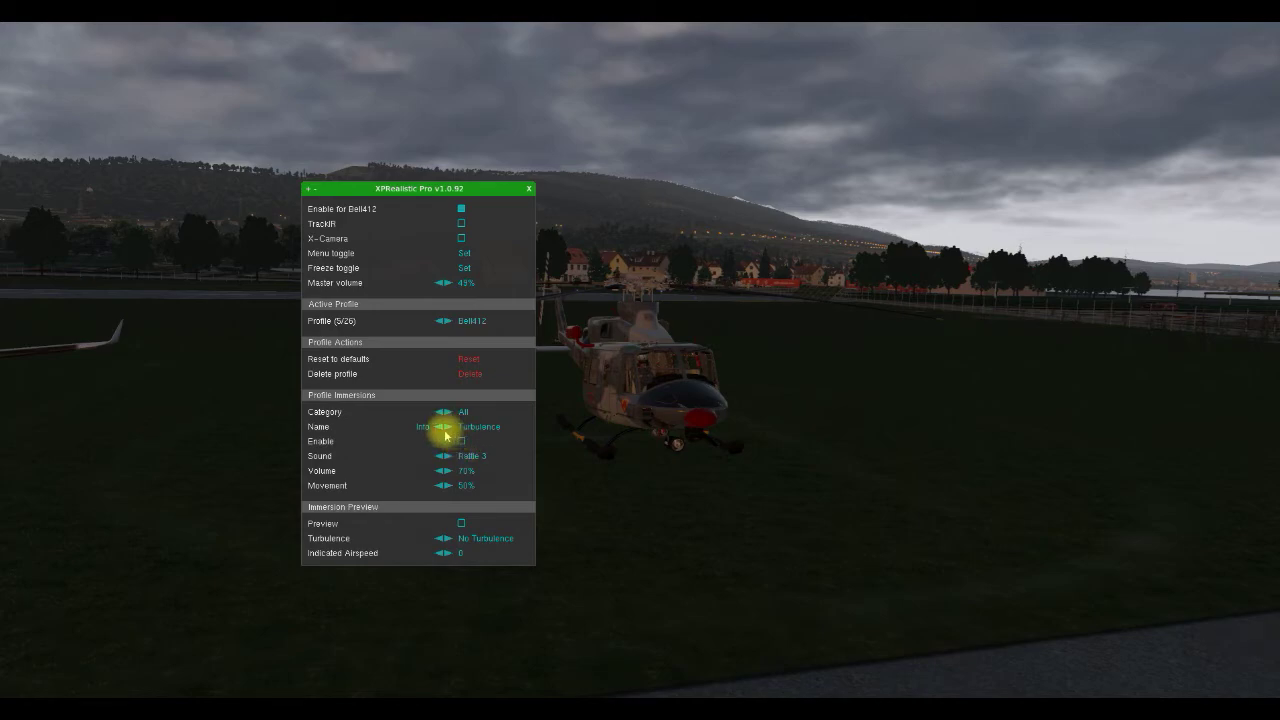
left_click(447, 427)
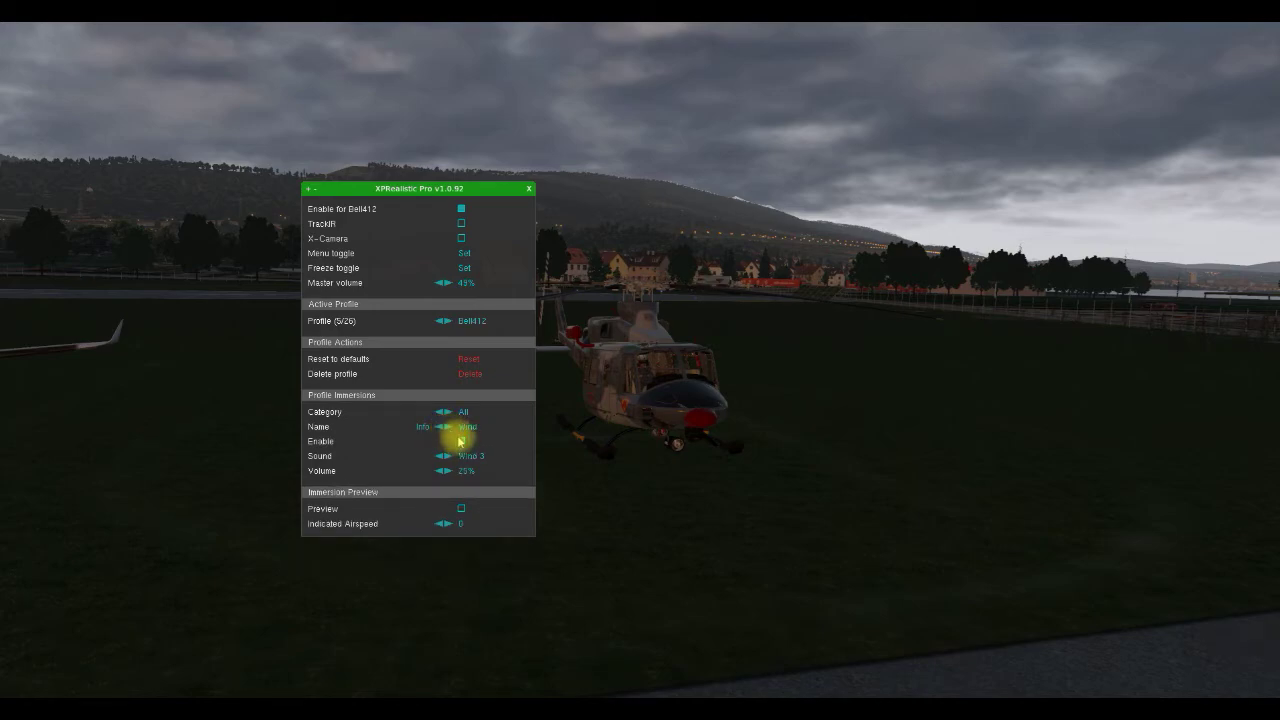